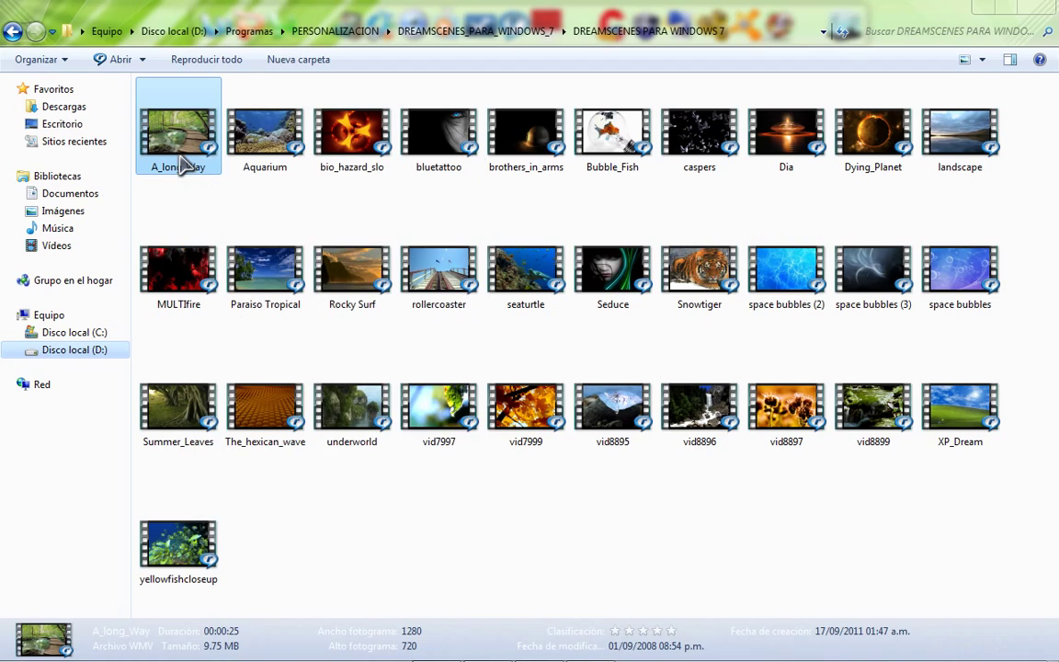
Set the bio_hazard_slo video as the desktop background and minimize the folder window to view it
left_click(990, 13)
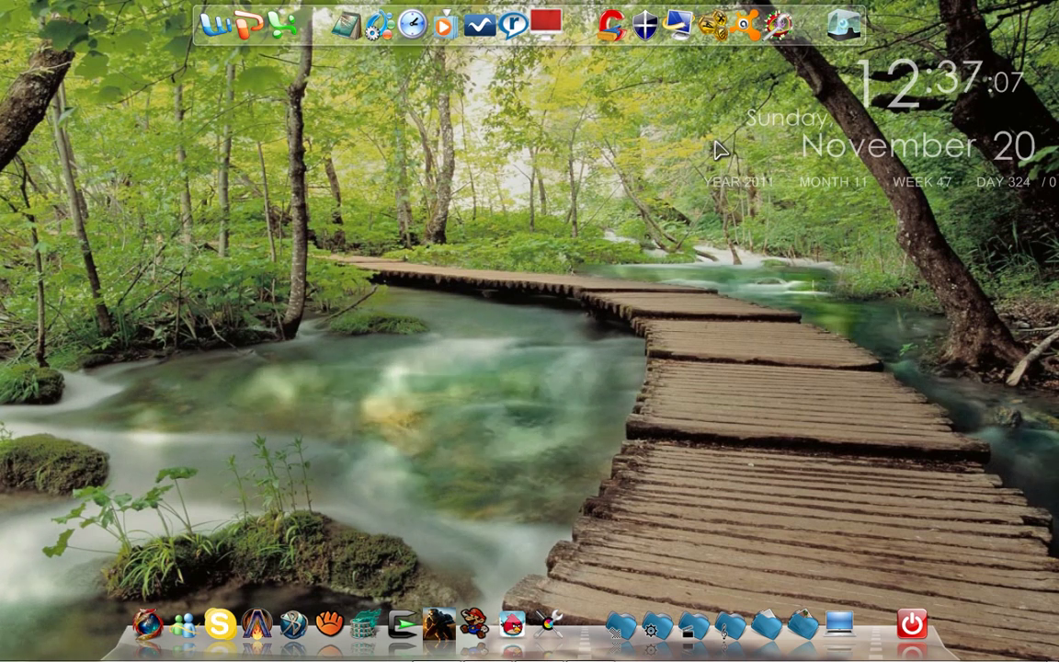
mouse_move(679, 654)
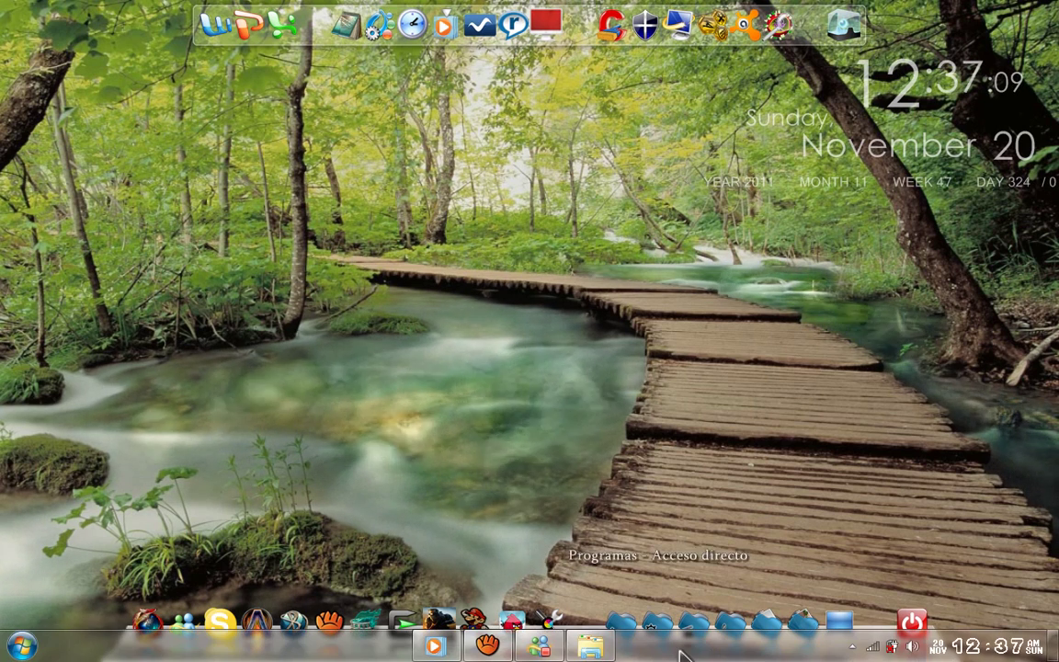
left_click(593, 648)
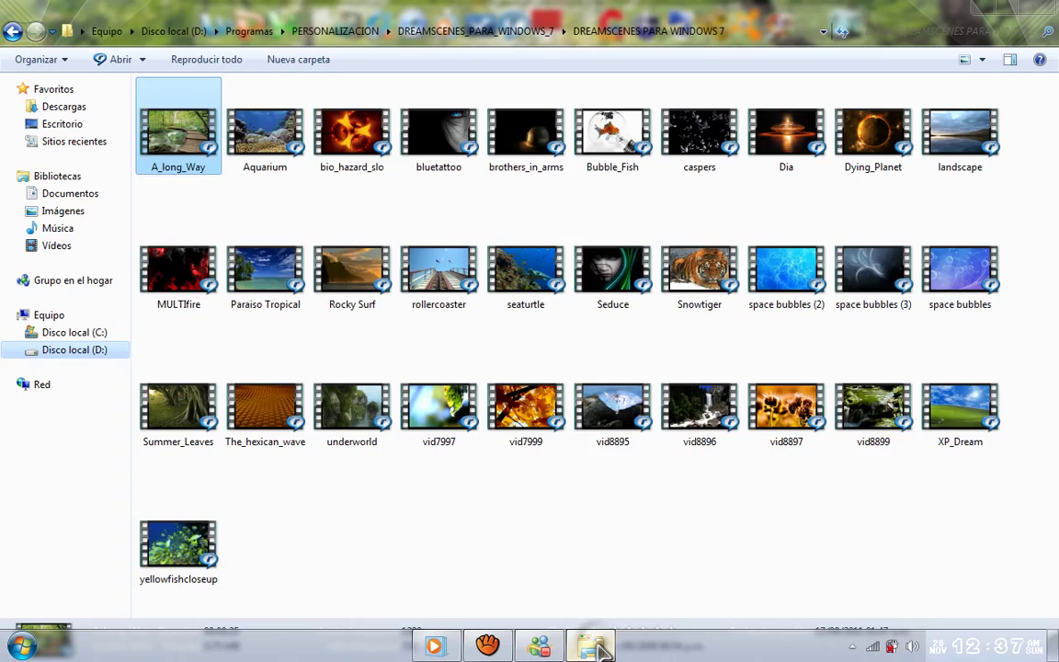
right_click(378, 150)
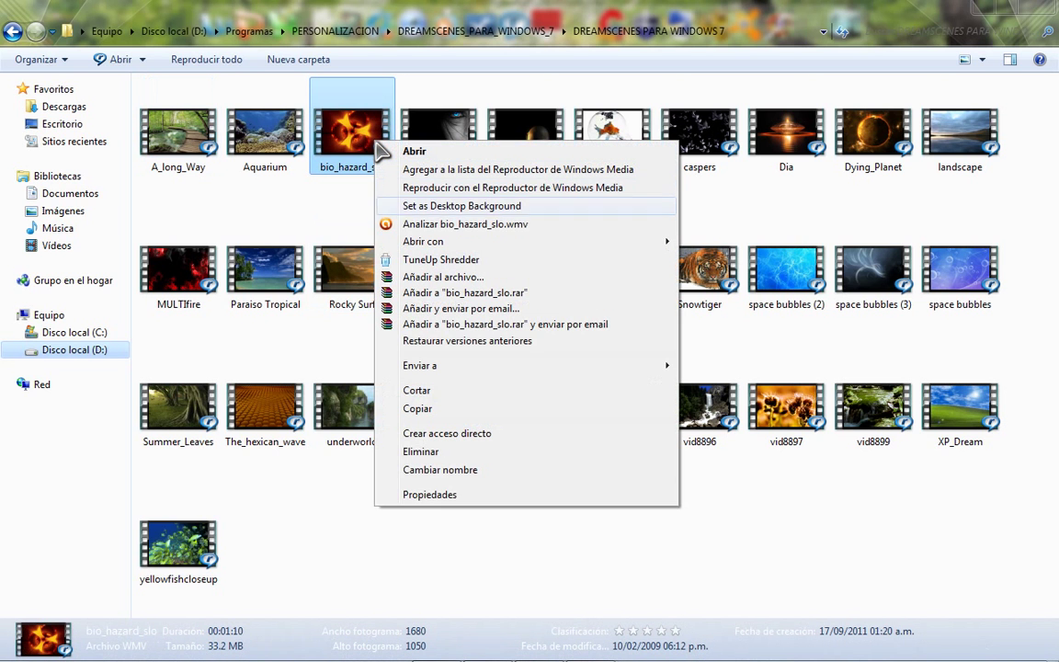
key("Return")
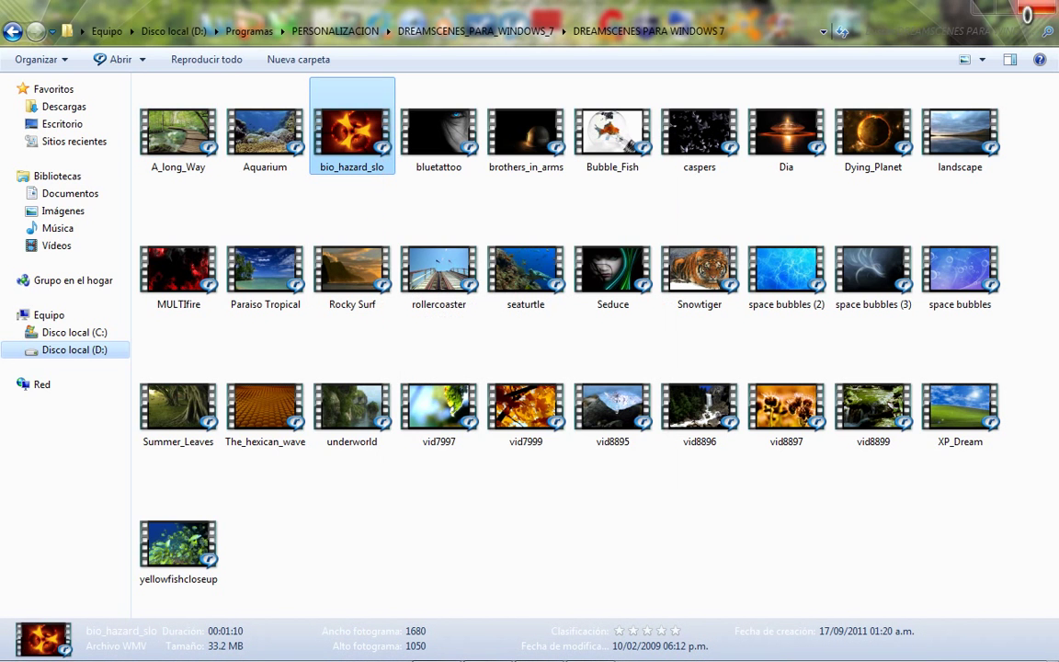
left_click(982, 11)
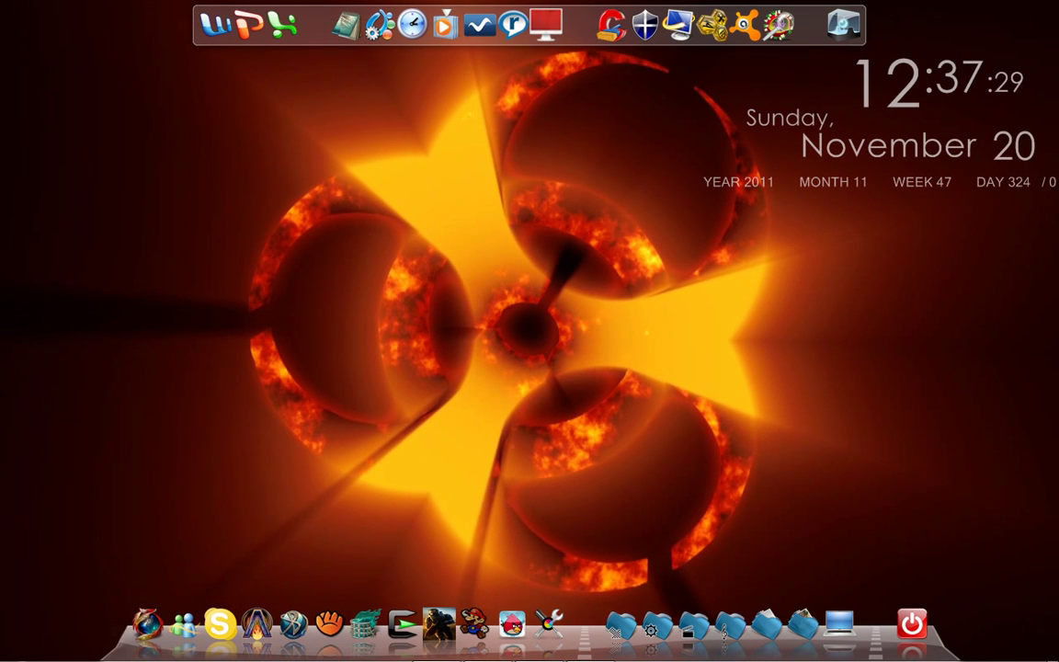
Restore the DreamScenes folder, set the Dying_Planet video as the desktop background and reveal the desktop
mouse_move(590, 653)
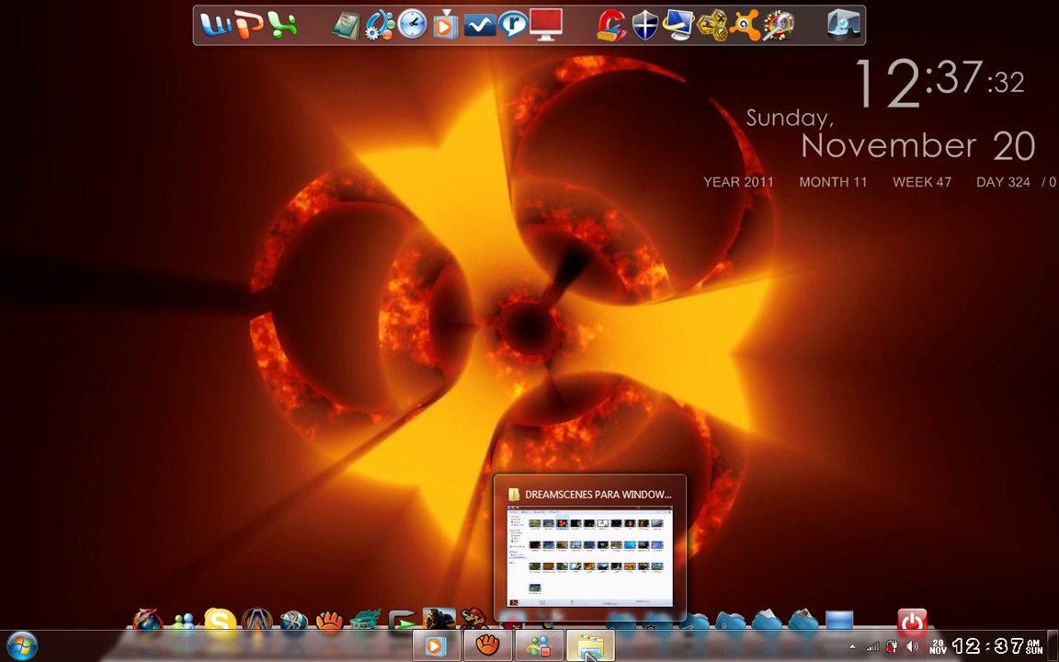
left_click(589, 548)
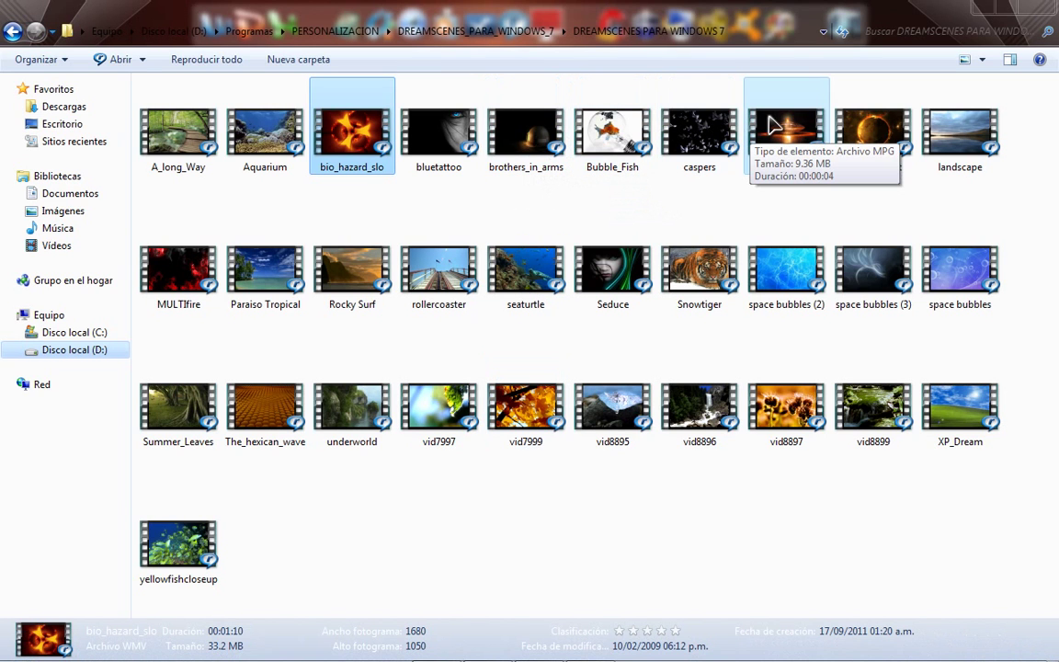
right_click(859, 128)
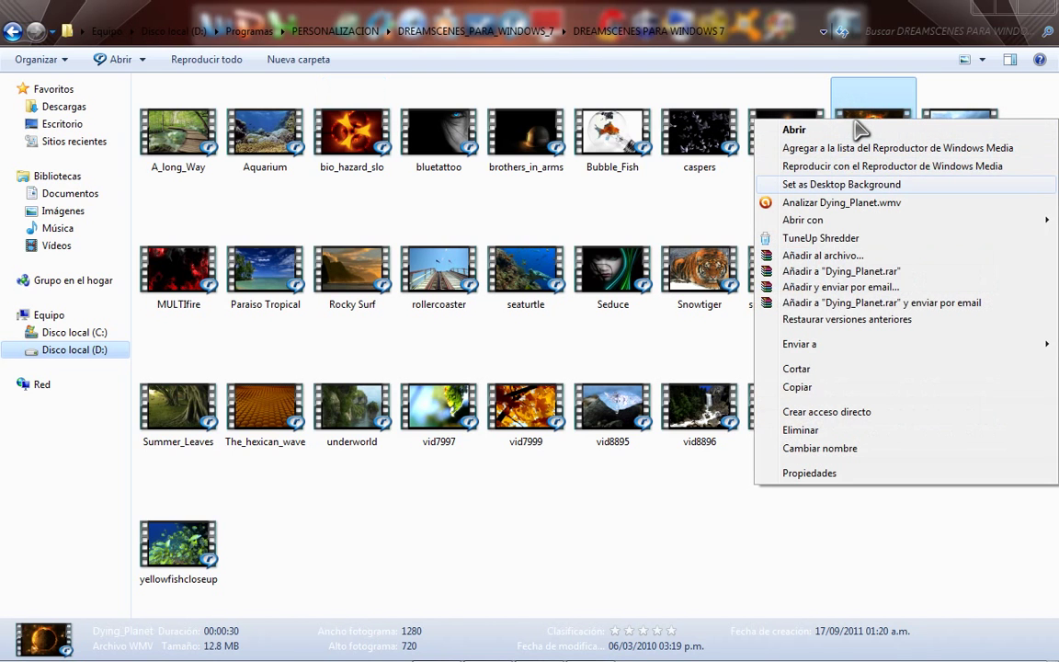
key("Return")
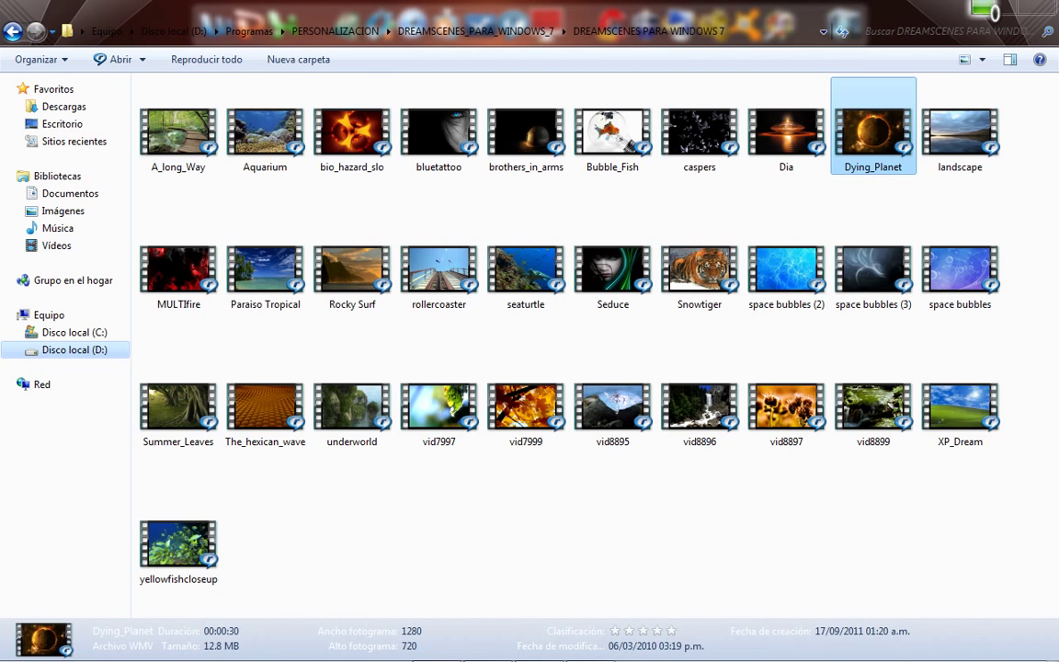
left_click(986, 9)
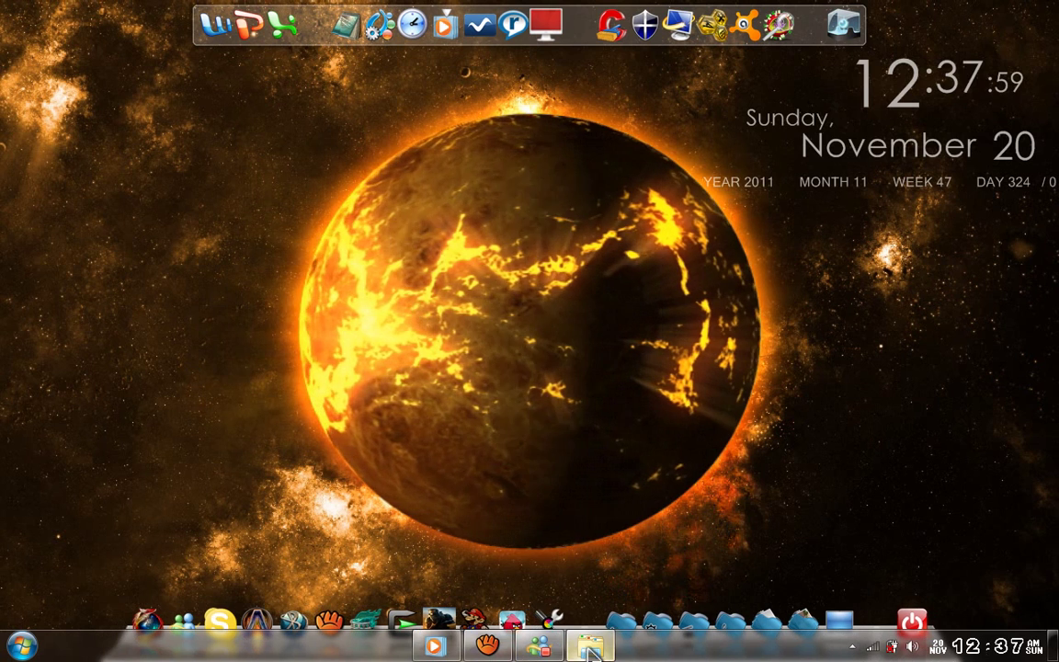
Bring back the video folder, apply caspers as the desktop background and show the desktop
left_click(590, 644)
left_click(702, 166)
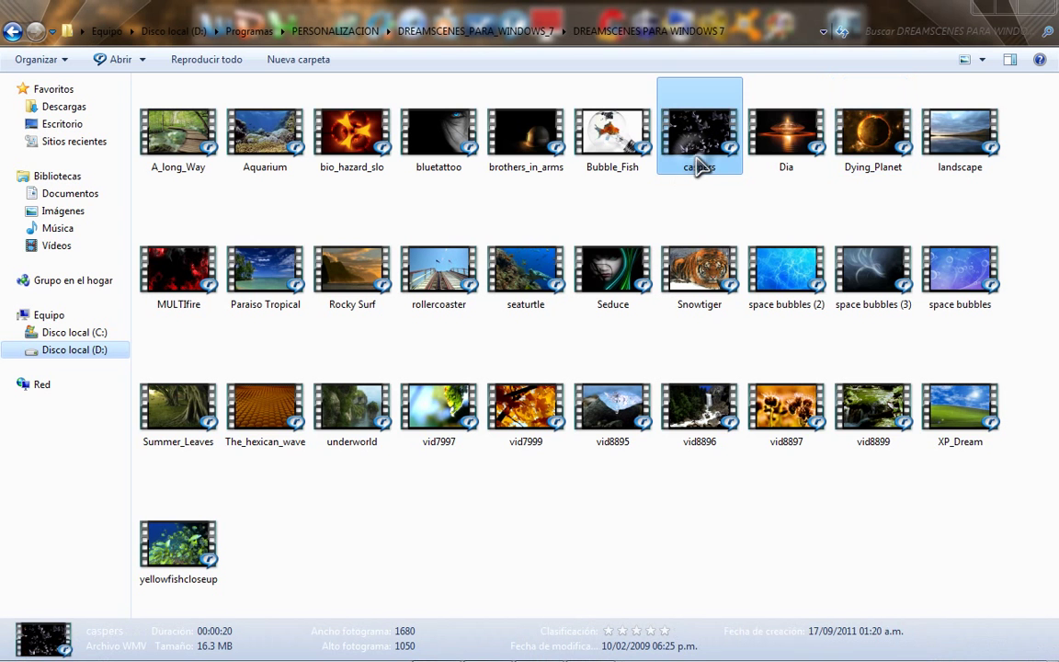
right_click(700, 164)
left_click(698, 160)
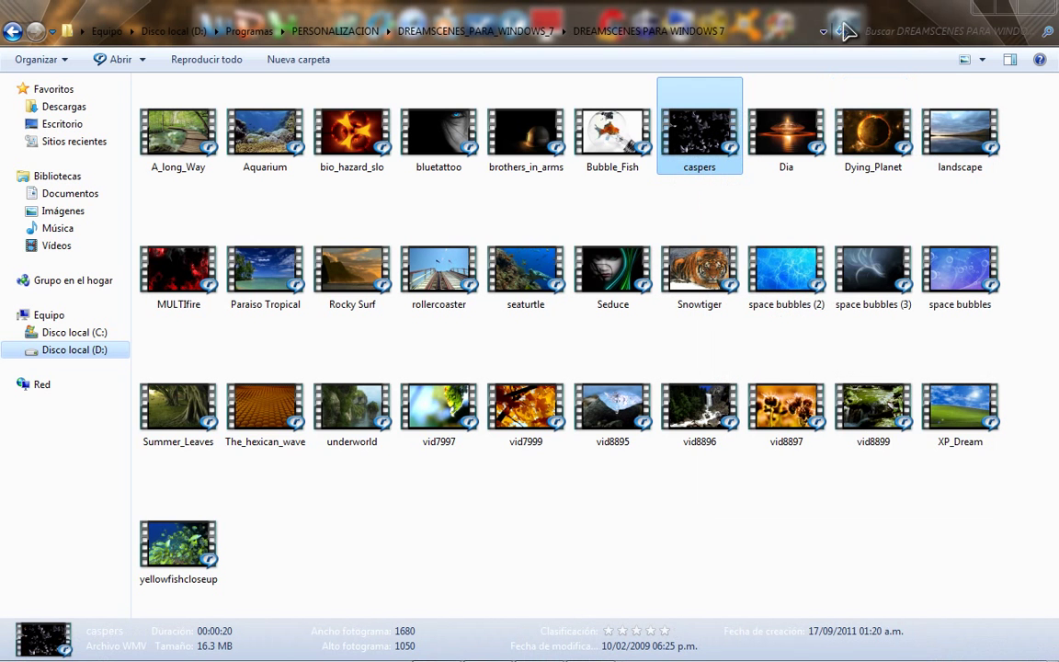
left_click(981, 11)
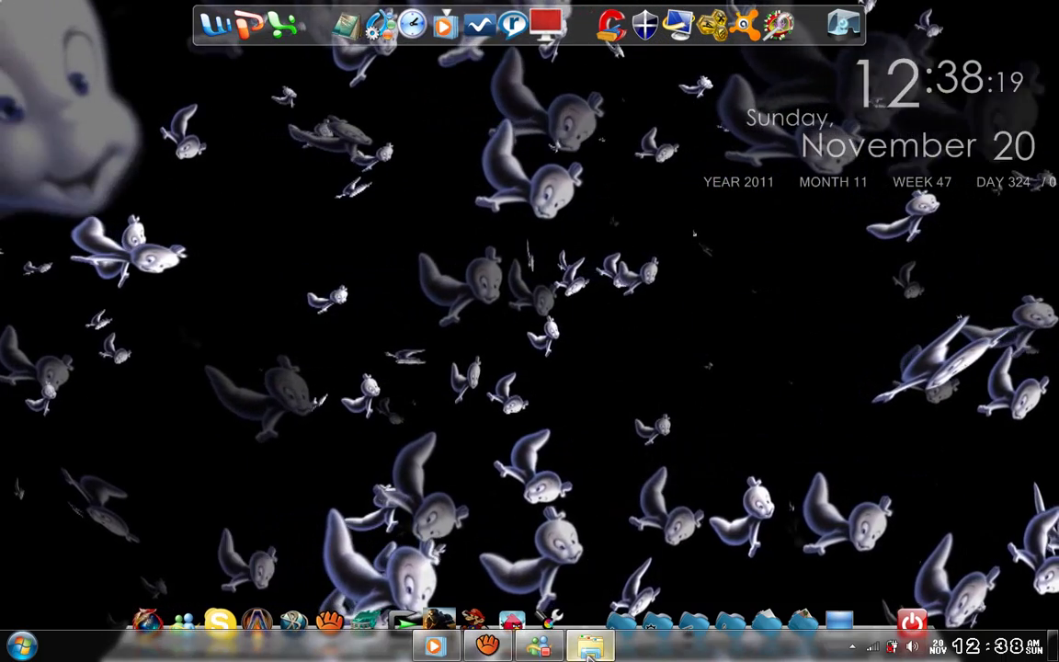
Reopen the folder window, make the landscape video the desktop background and minimize the window to view it
left_click(591, 646)
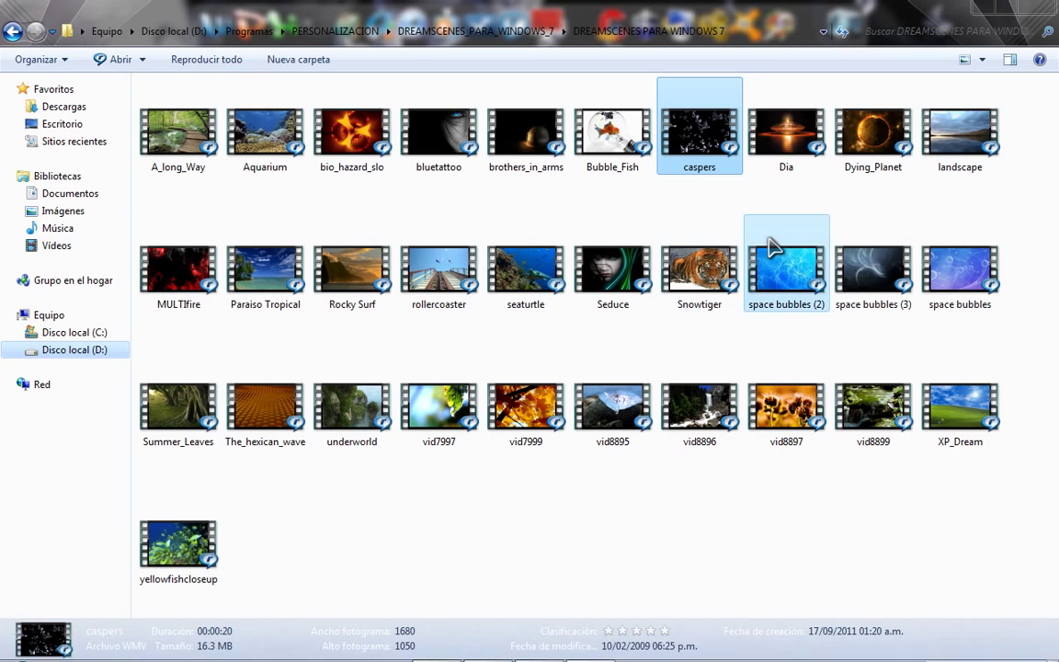
left_click(957, 159)
right_click(957, 158)
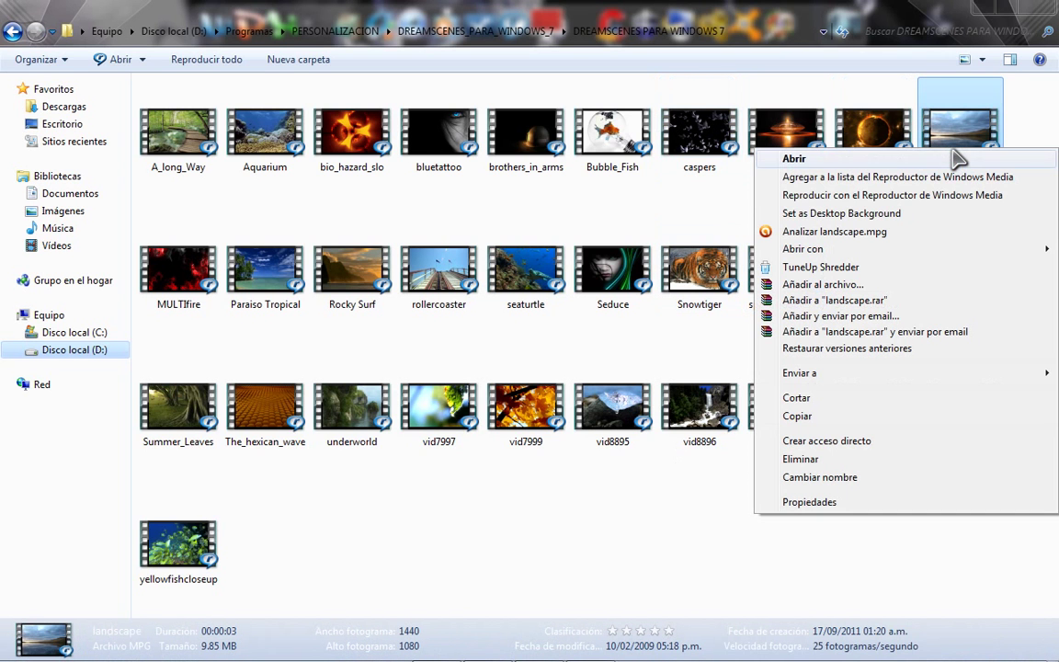
key("Return")
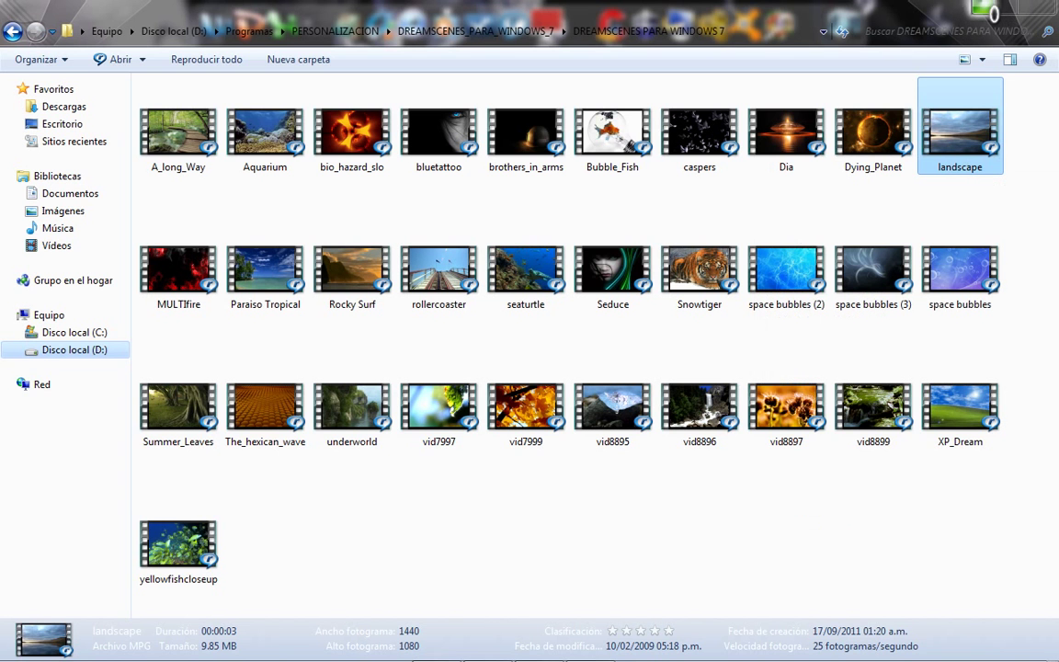
left_click(989, 14)
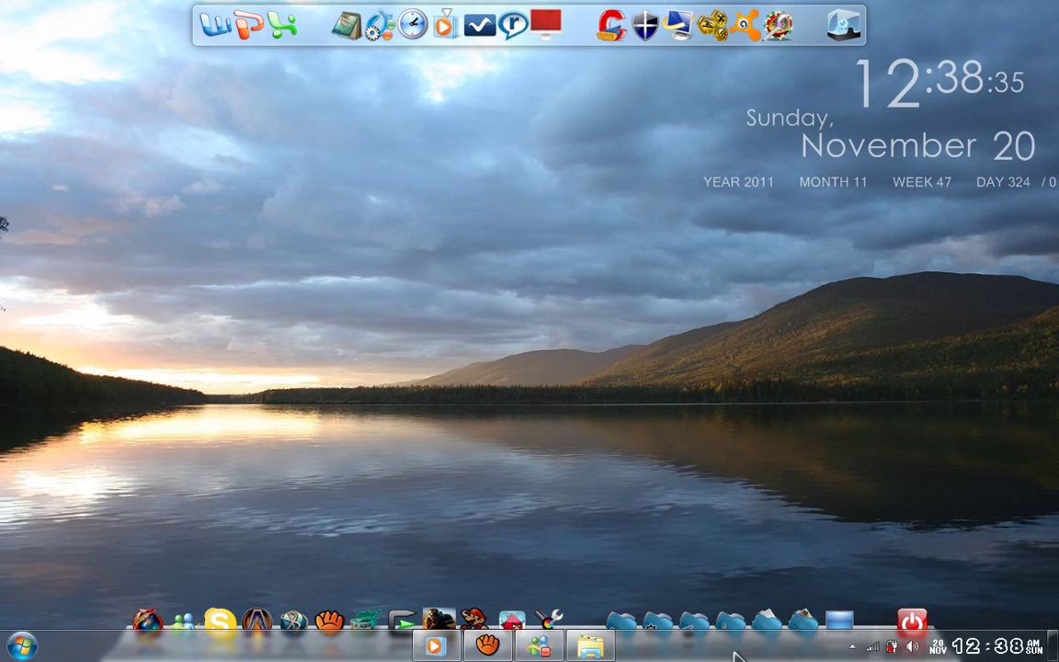
Restore the folder window, set the Paraiso Tropical video as the desktop background and reveal the desktop
left_click(611, 651)
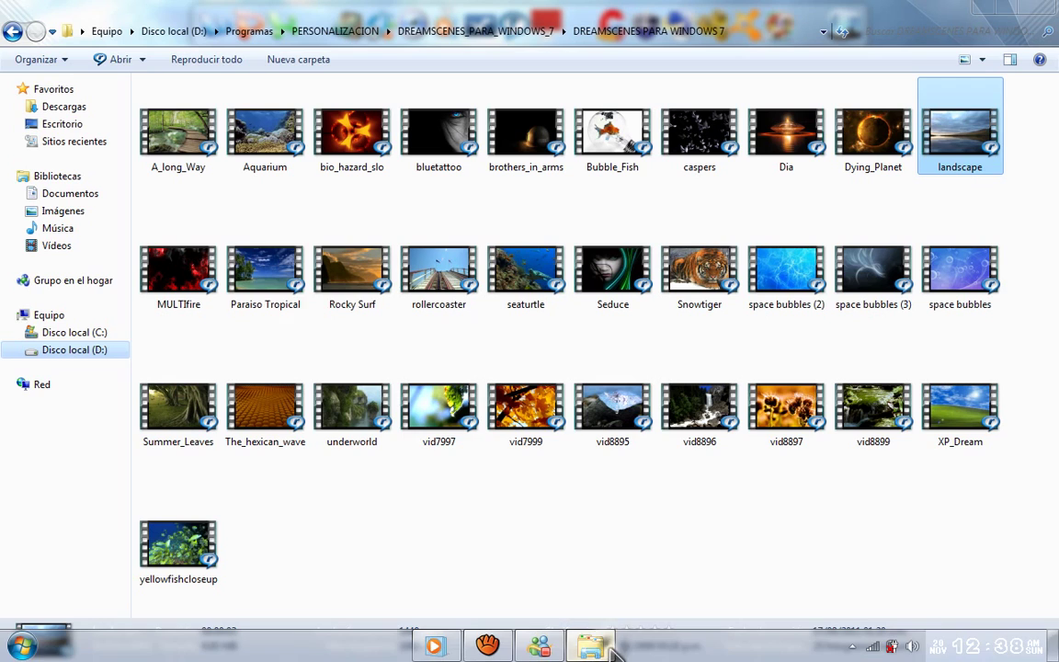
right_click(277, 282)
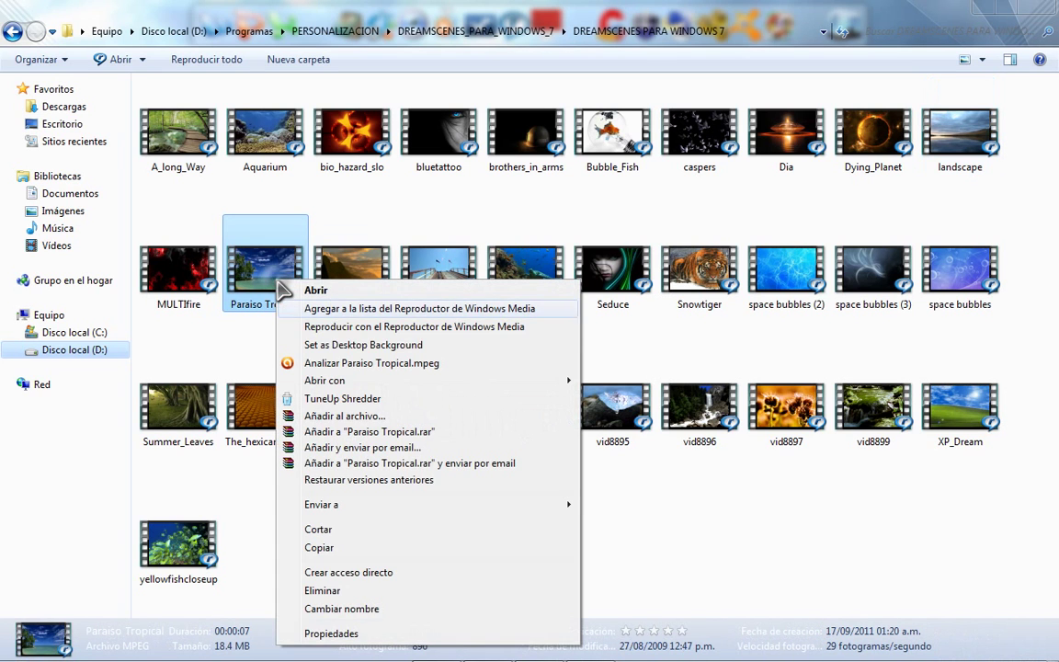
key("Down")
key("Return")
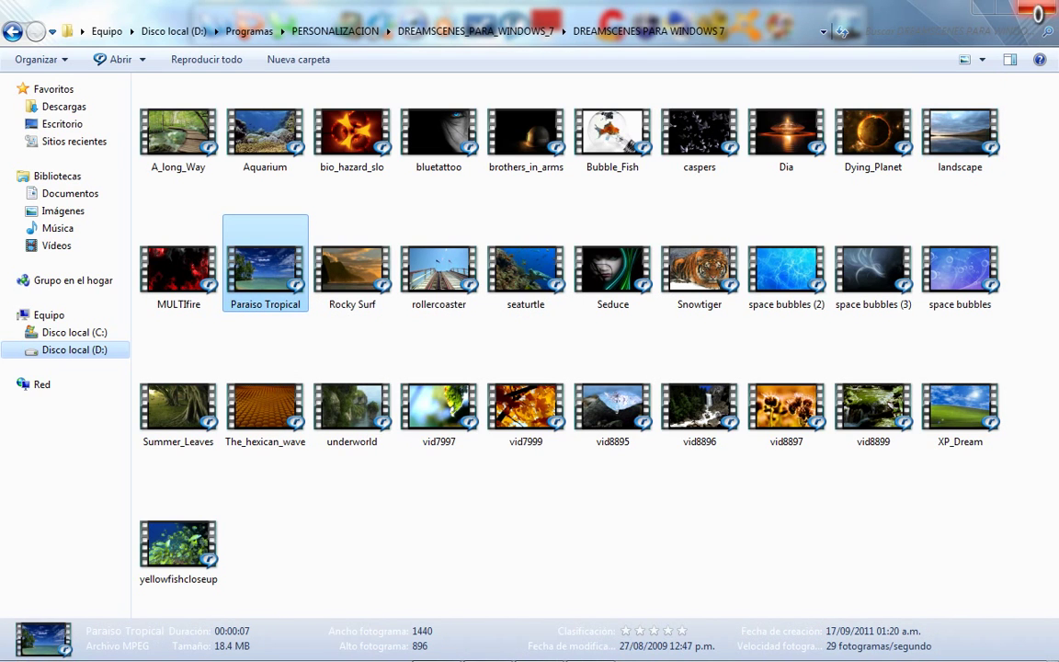
left_click(982, 14)
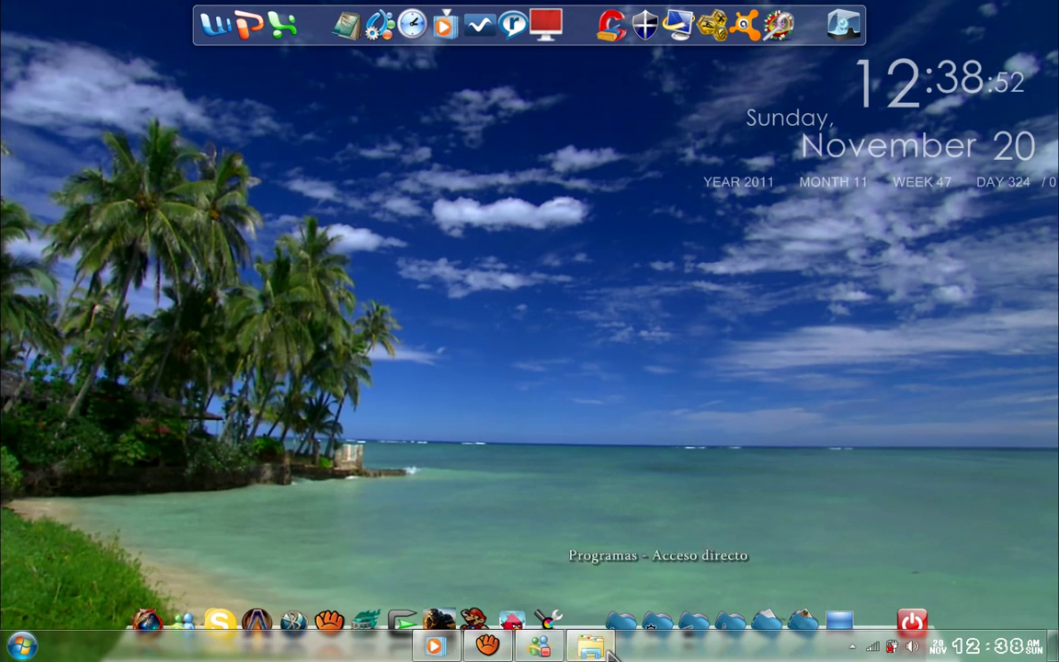
Bring back the folder, set the rollercoaster video as the desktop background and minimize the window to watch it
left_click(607, 650)
left_click(439, 267)
right_click(426, 271)
key("Return")
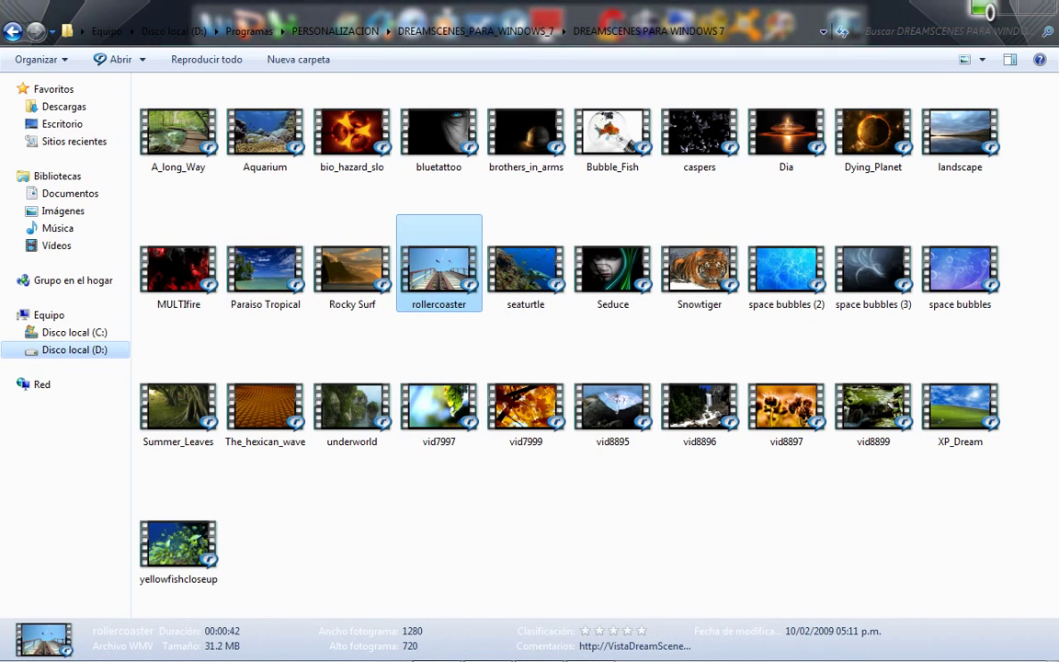
left_click(983, 7)
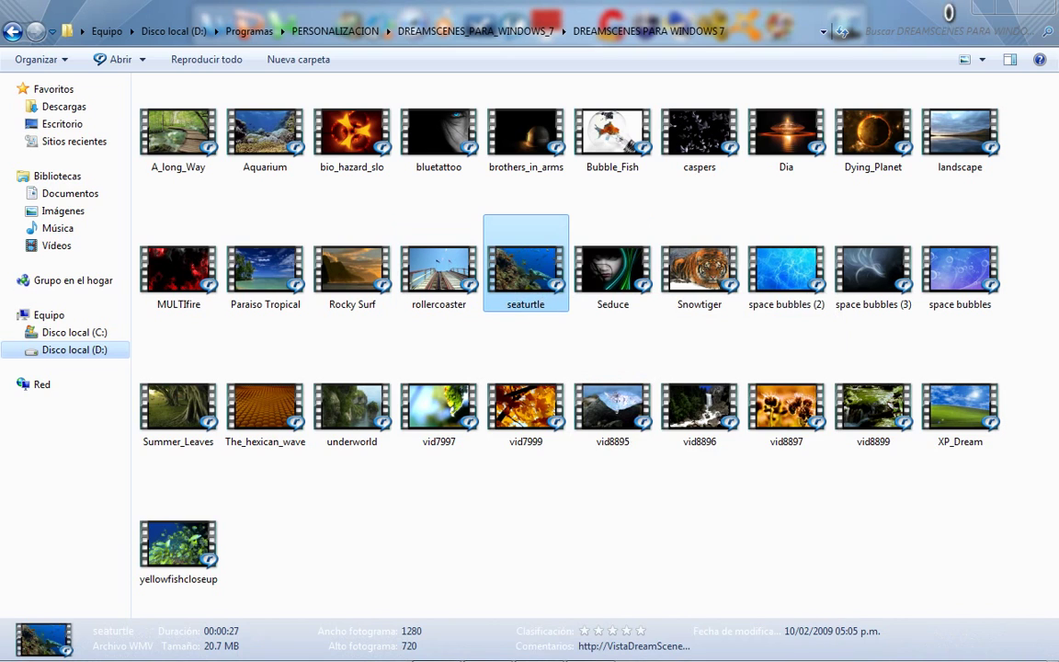
View the seaturtle background on the bare desktop, and replace it with the space bubbles (2) video
left_click(990, 9)
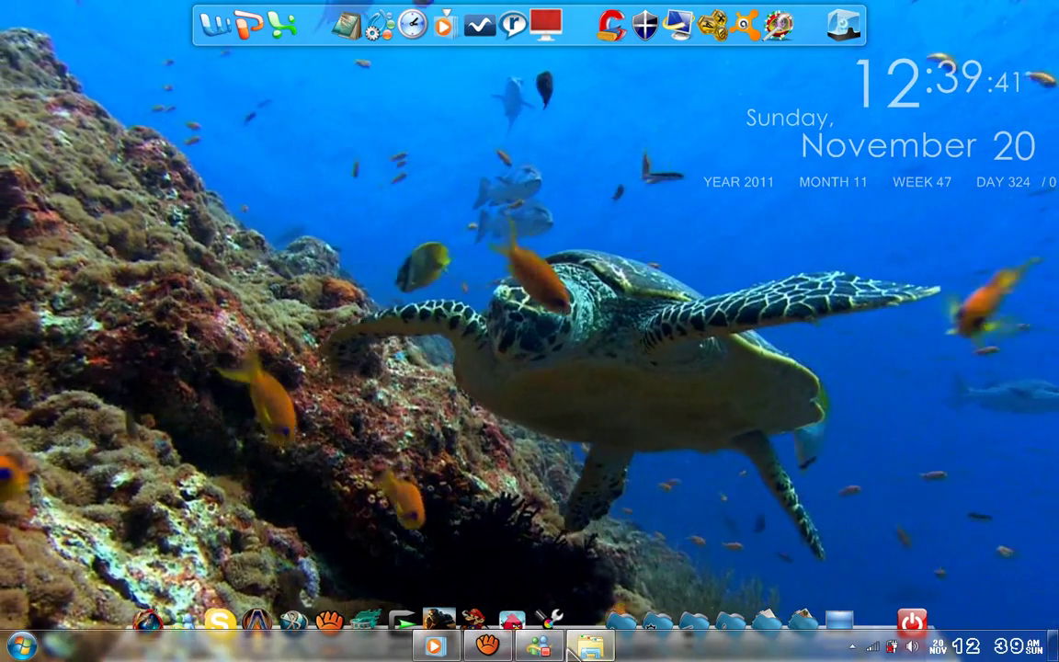
left_click(590, 647)
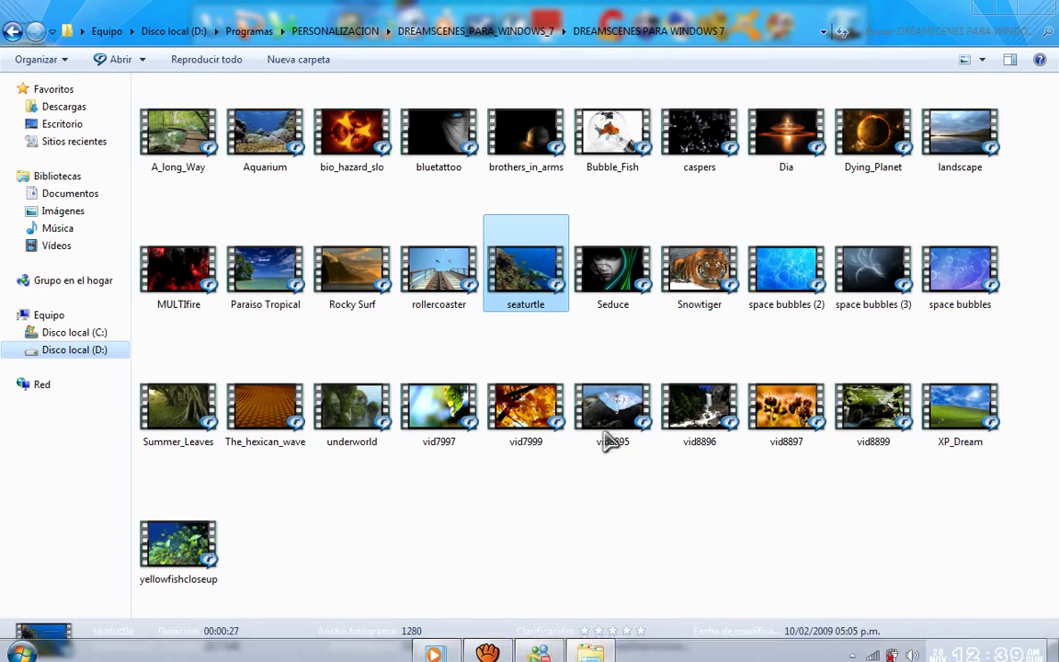
right_click(781, 279)
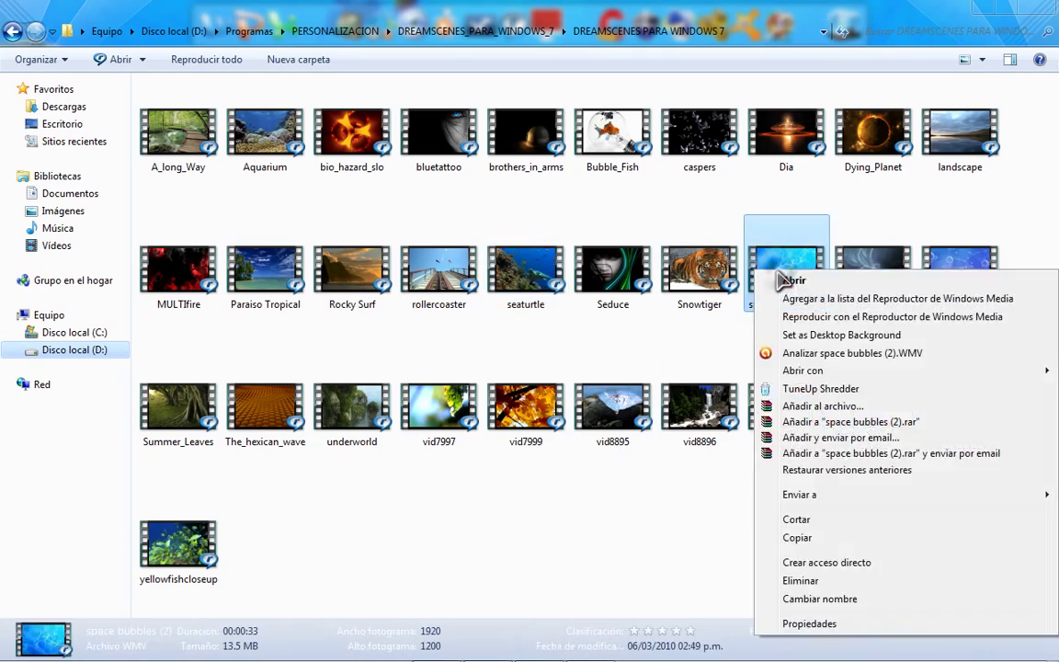
key("Return")
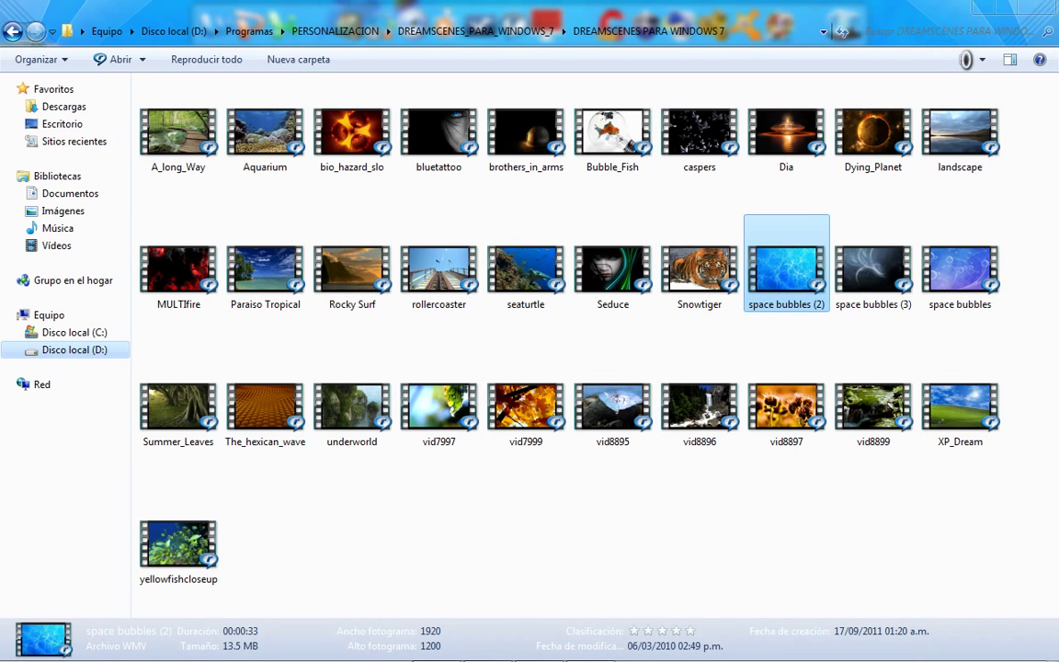
left_click(982, 13)
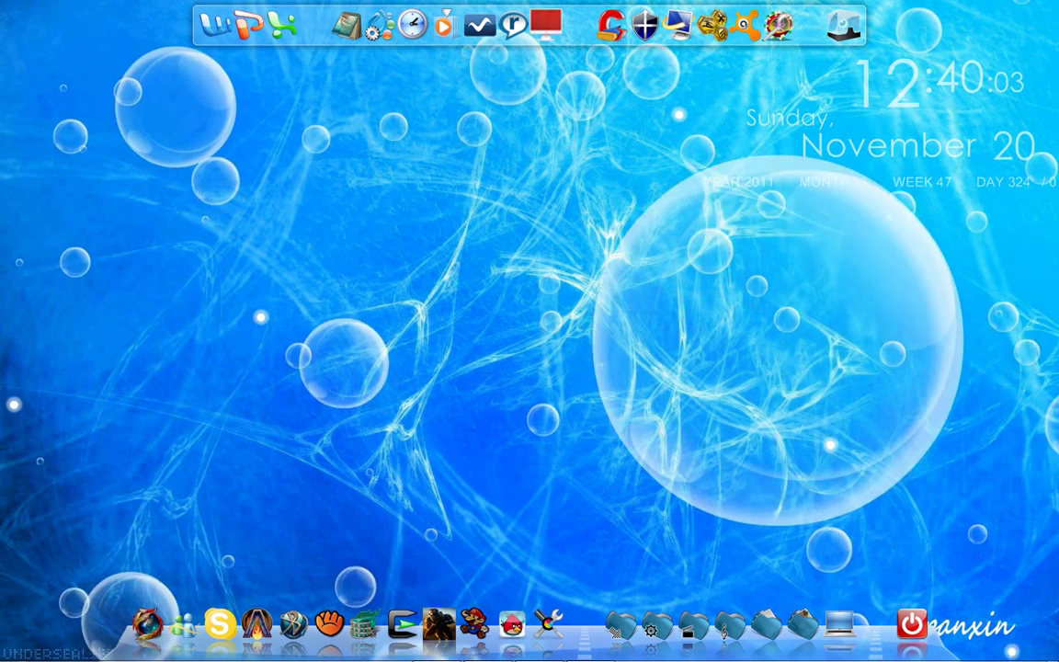
Restore the folder window, set the Snowtiger video as the desktop background and show the desktop
left_click(606, 648)
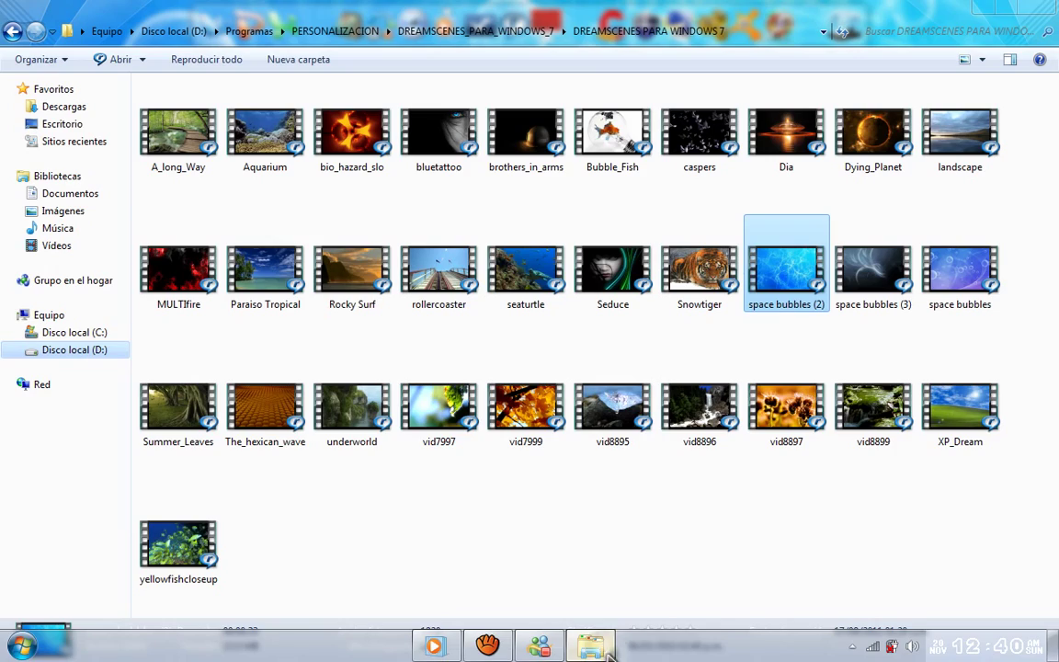
right_click(686, 269)
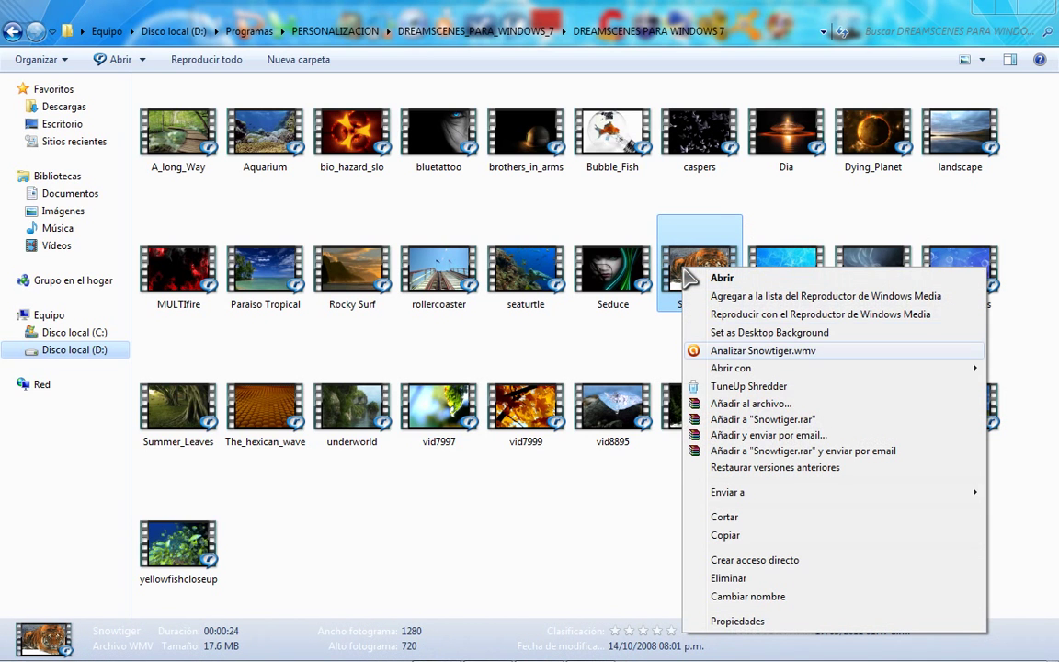
key("Up")
key("Return")
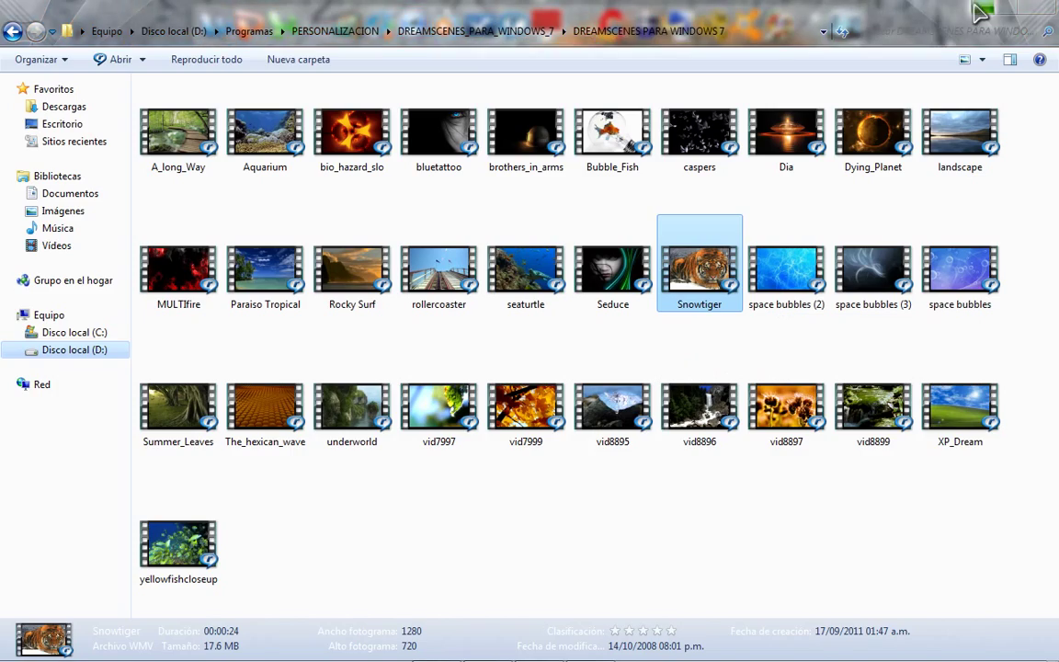
left_click(983, 11)
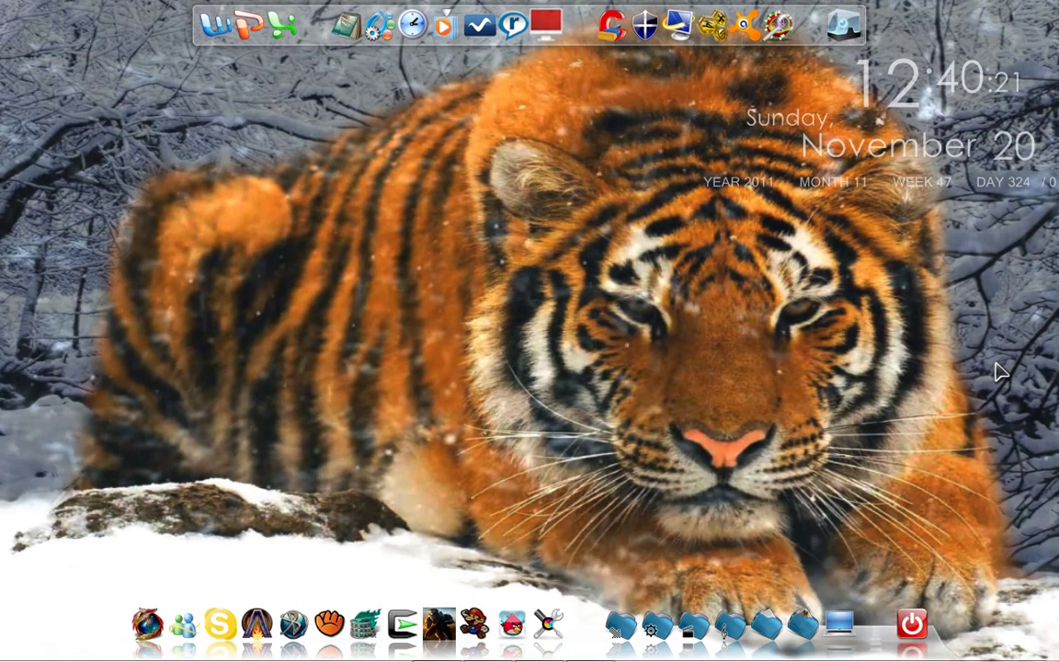
Reopen the DreamScenes folder and set the Summer_Leaves video as the desktop background
left_click(610, 651)
left_click(196, 402)
right_click(195, 402)
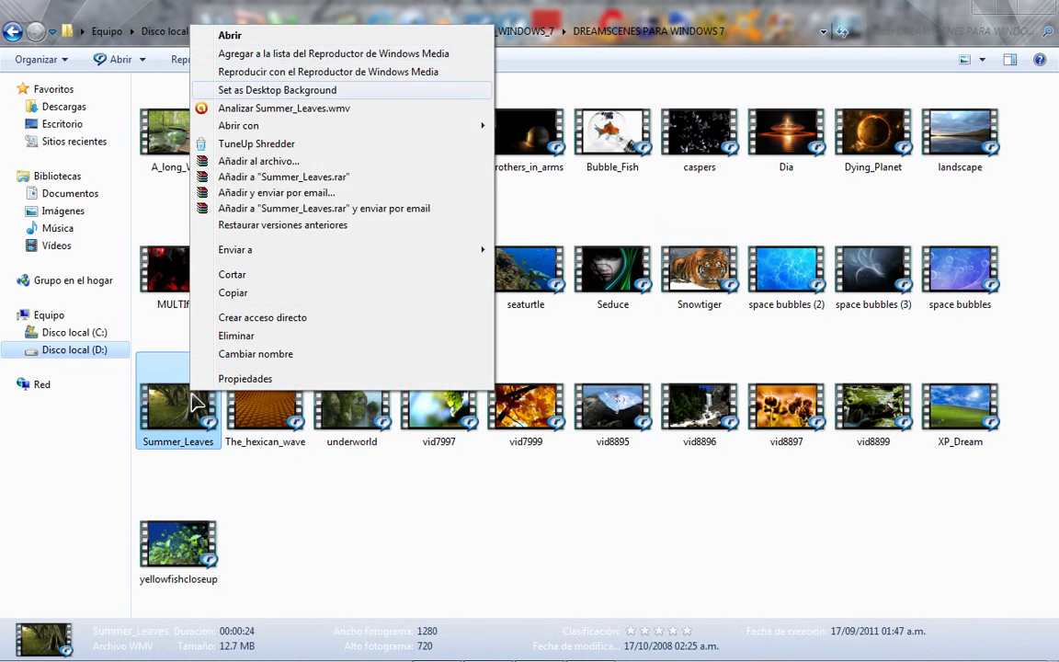
key("Return")
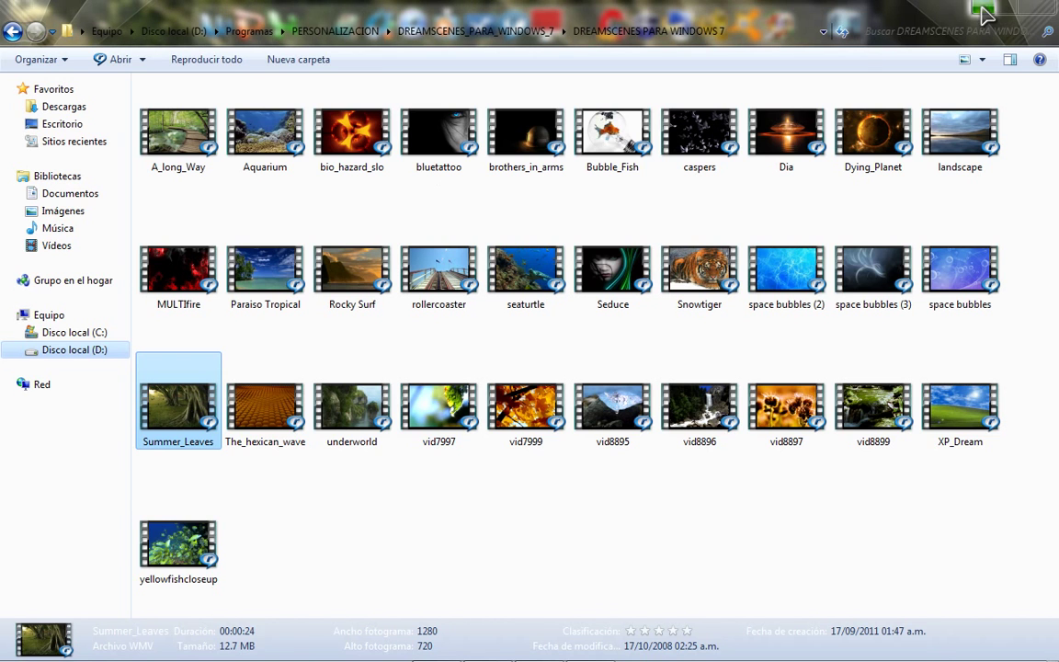
Watch the Summer_Leaves background on the bare desktop, then replace it with the vid7997 video and show the desktop again
left_click(982, 11)
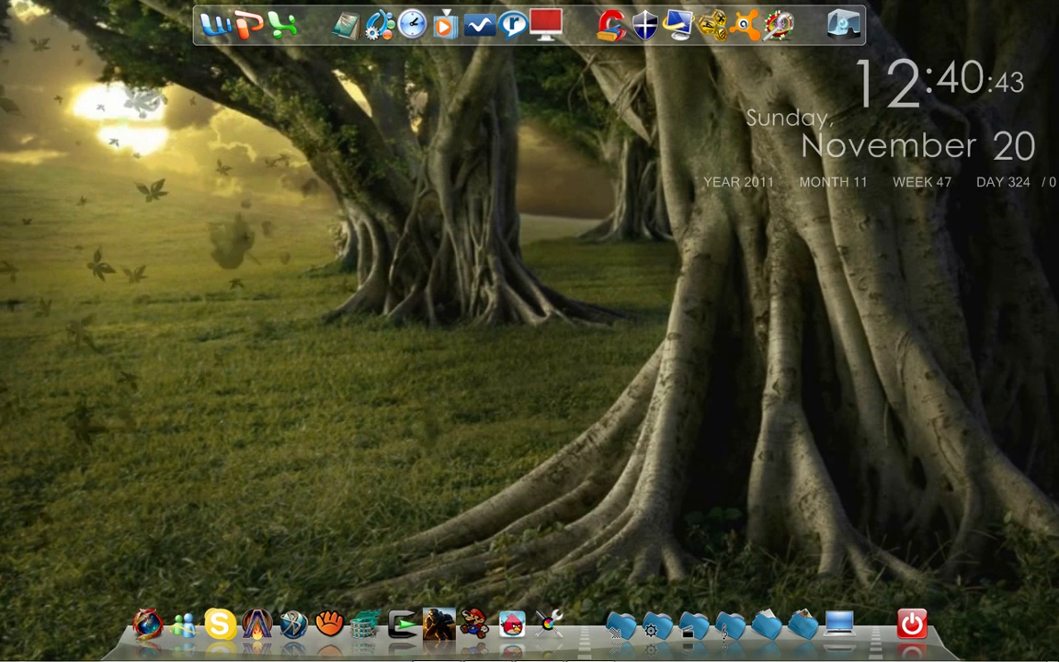
left_click(591, 648)
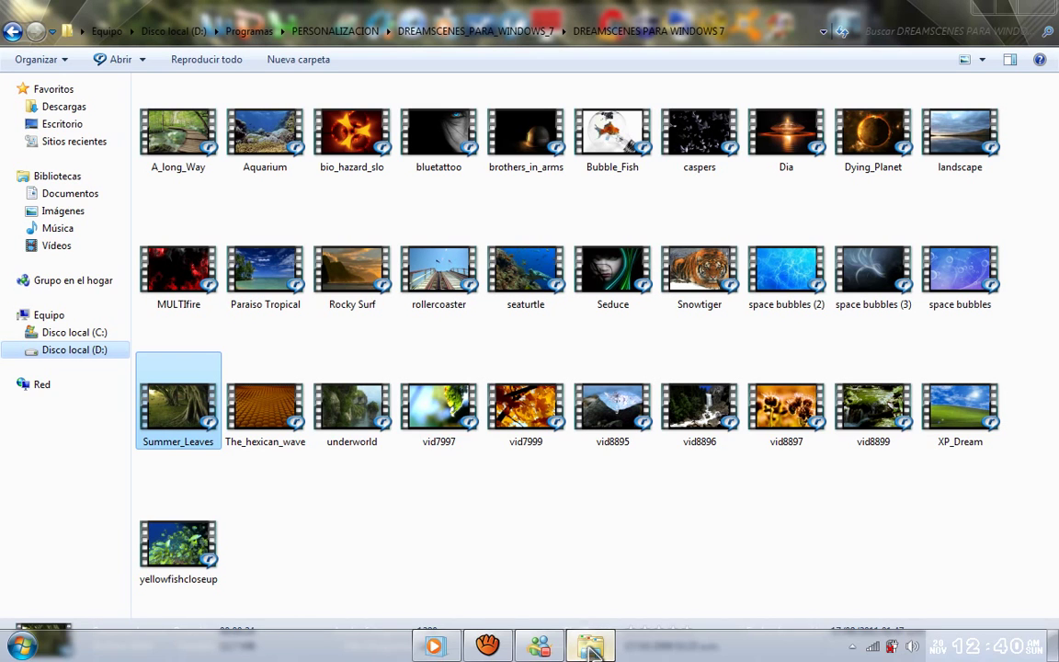
left_click(440, 433)
right_click(441, 432)
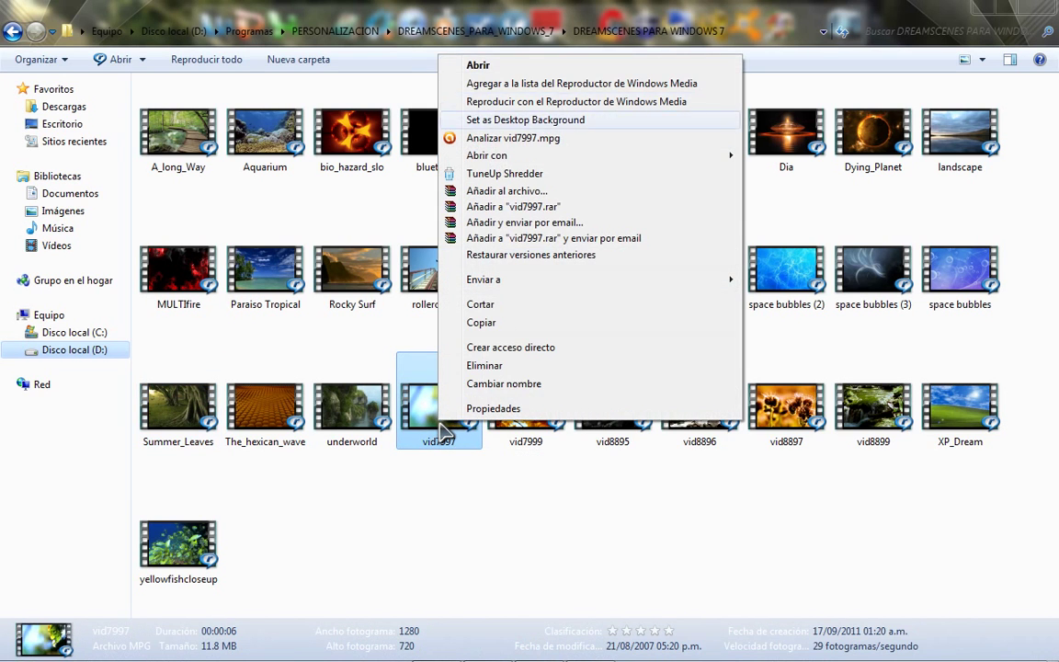
key("Return")
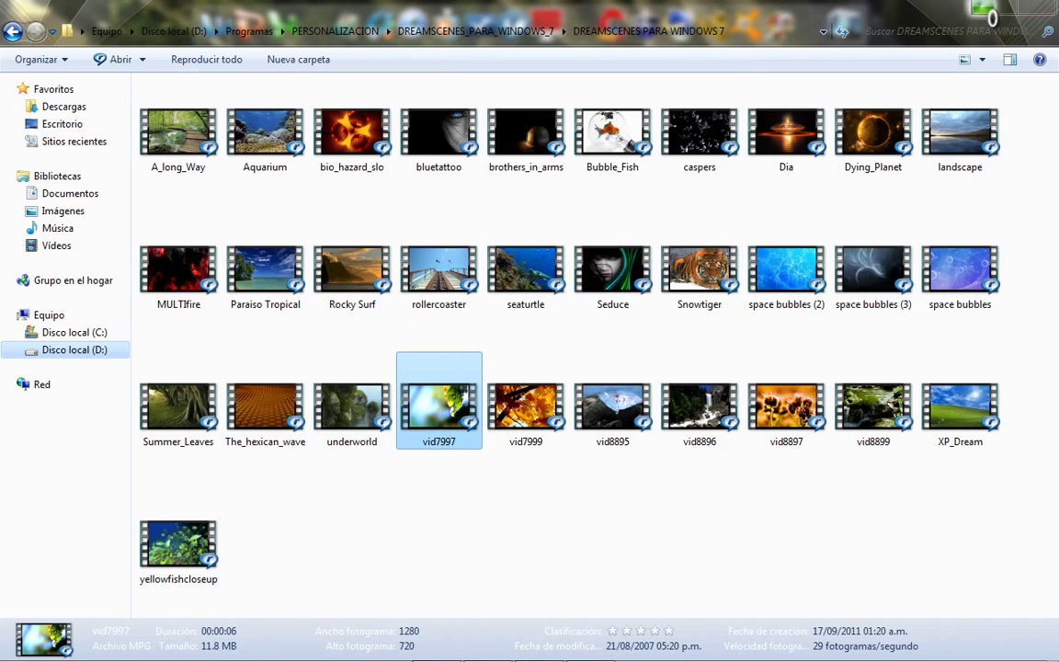
left_click(986, 11)
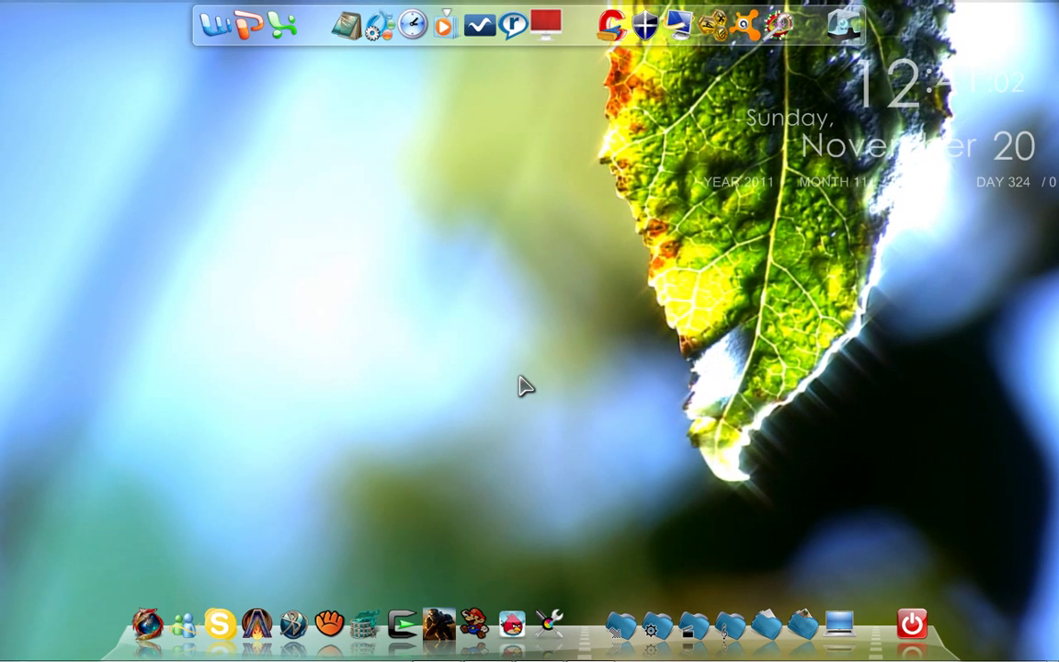
Restore the DreamScenes folder, set the vid8896 waterfall video as the desktop background and minimize the window to watch it
left_click(588, 646)
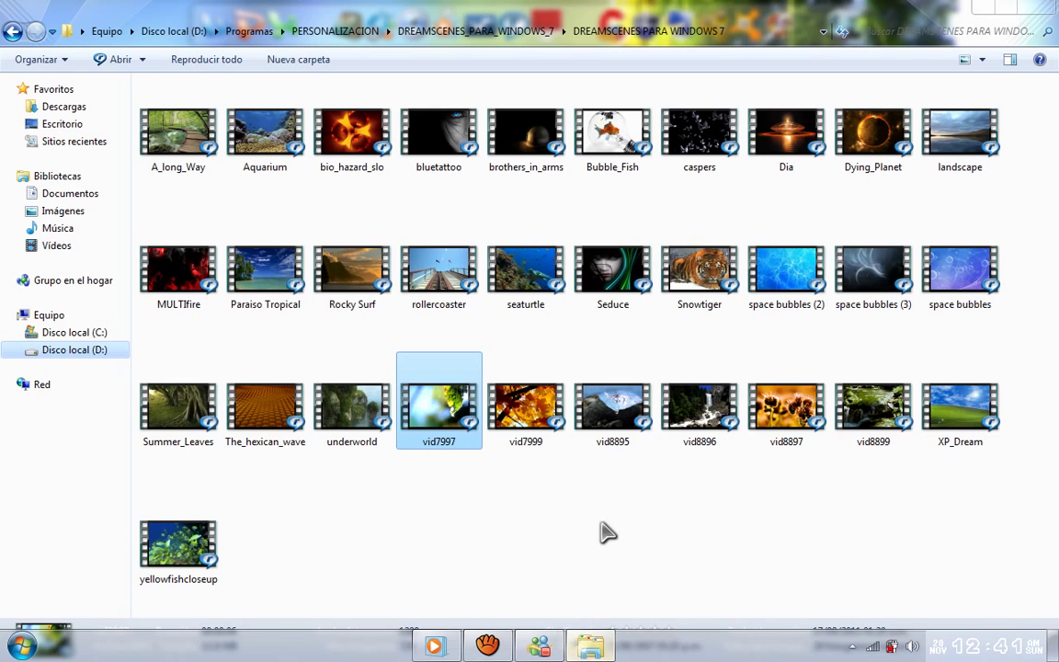
right_click(722, 414)
key("Return")
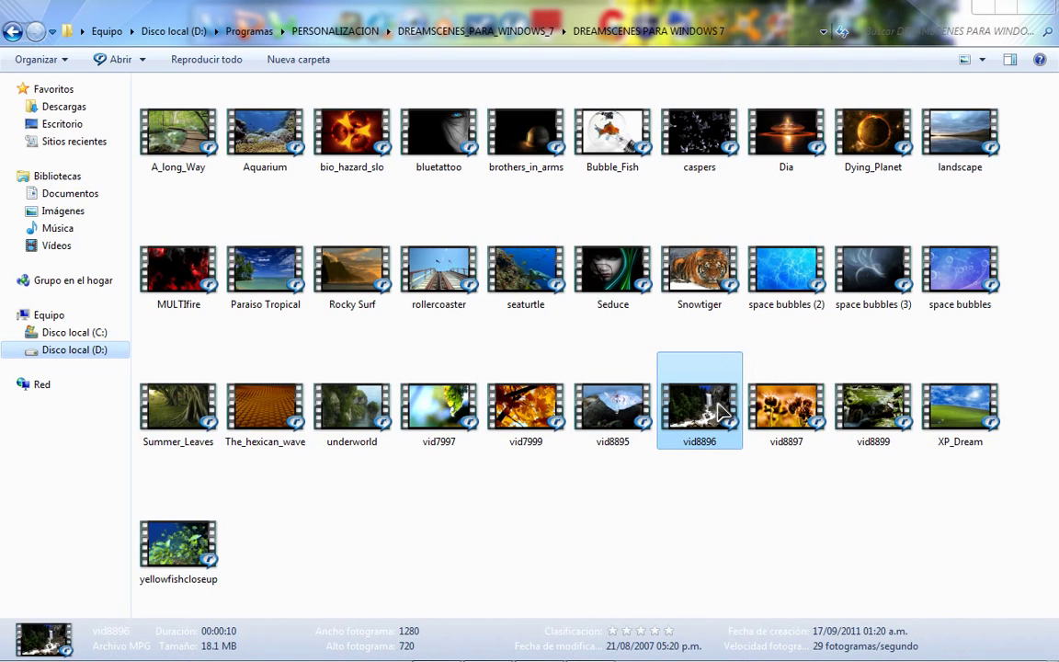
left_click(986, 10)
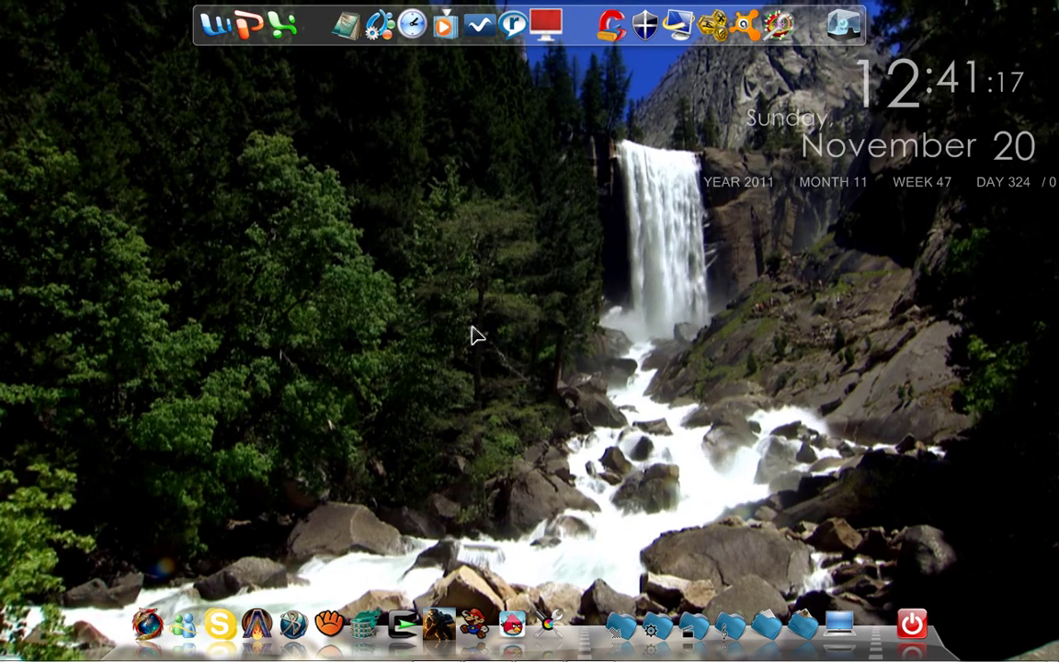
Bring back the folder, set the vid8899 stream video as the desktop background and show the desktop
left_click(590, 645)
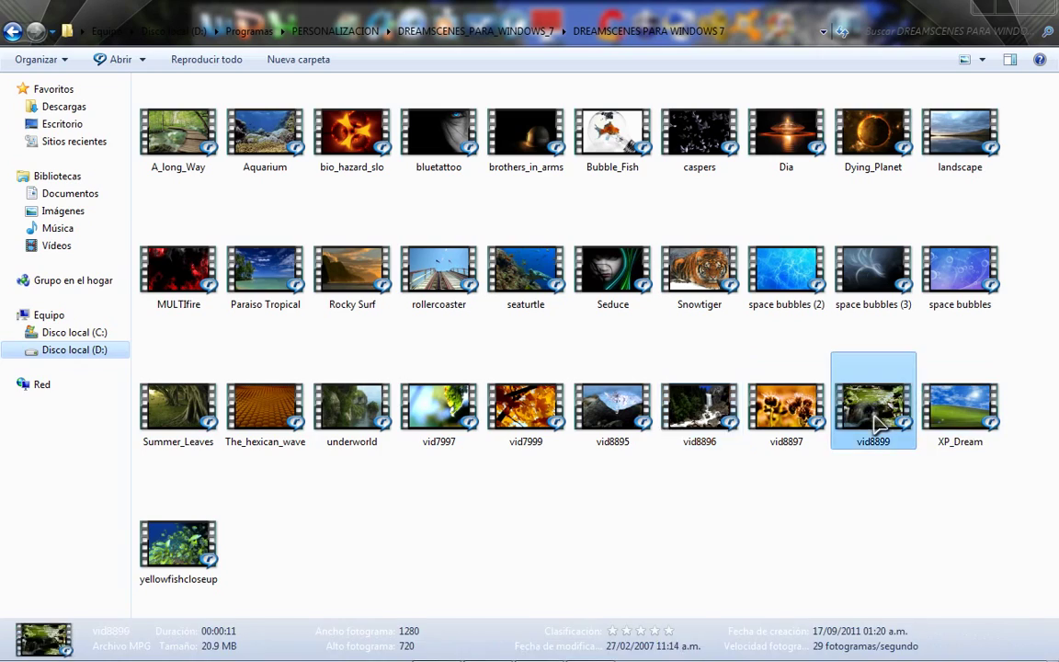
right_click(878, 423)
left_click(875, 416)
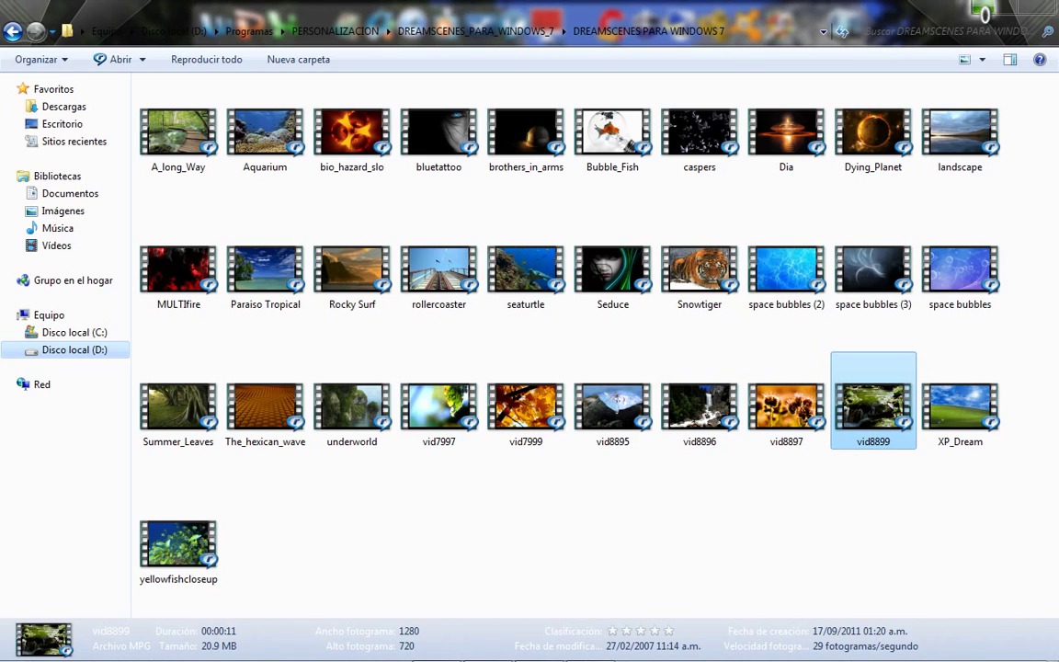
left_click(982, 11)
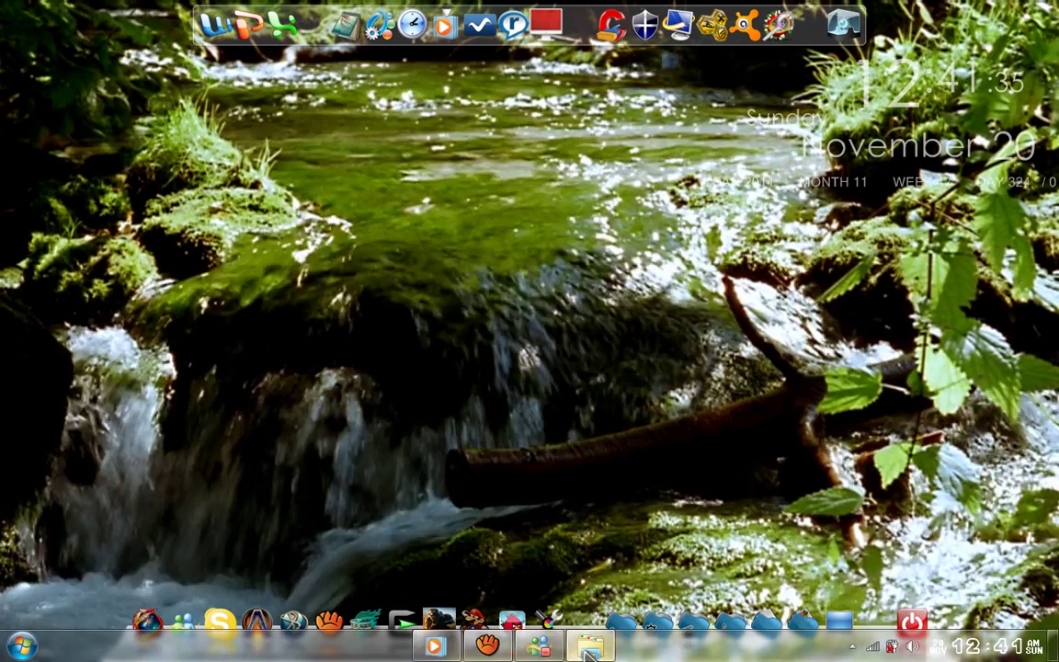
Reopen the folder window, set the XP_Dream video as the desktop background and minimize the window to view it
left_click(586, 649)
left_click(968, 412)
right_click(971, 413)
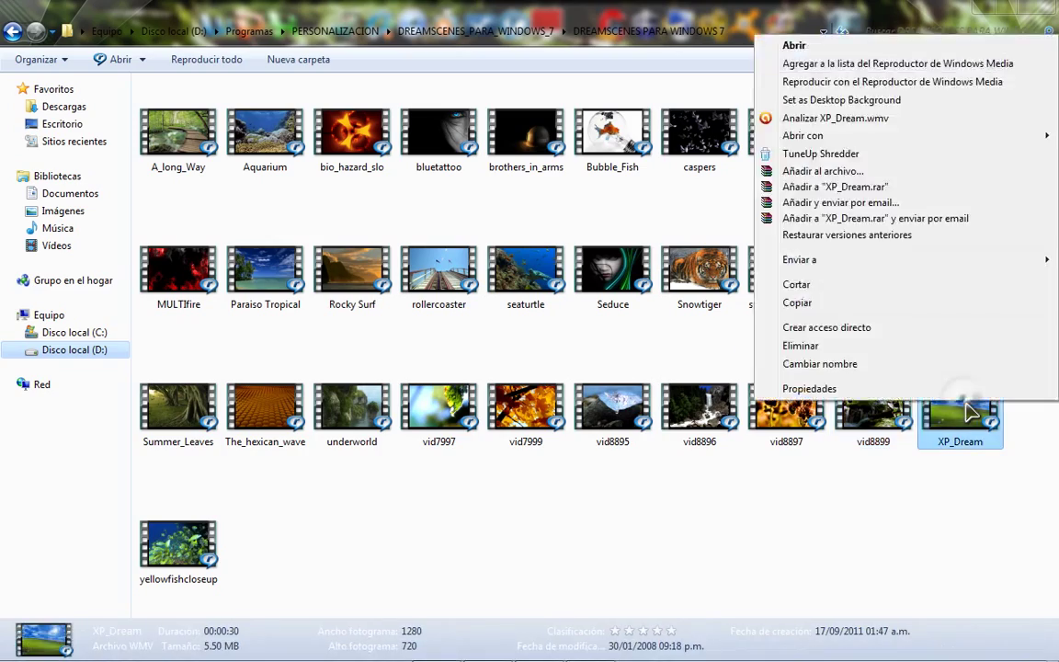
key("Return")
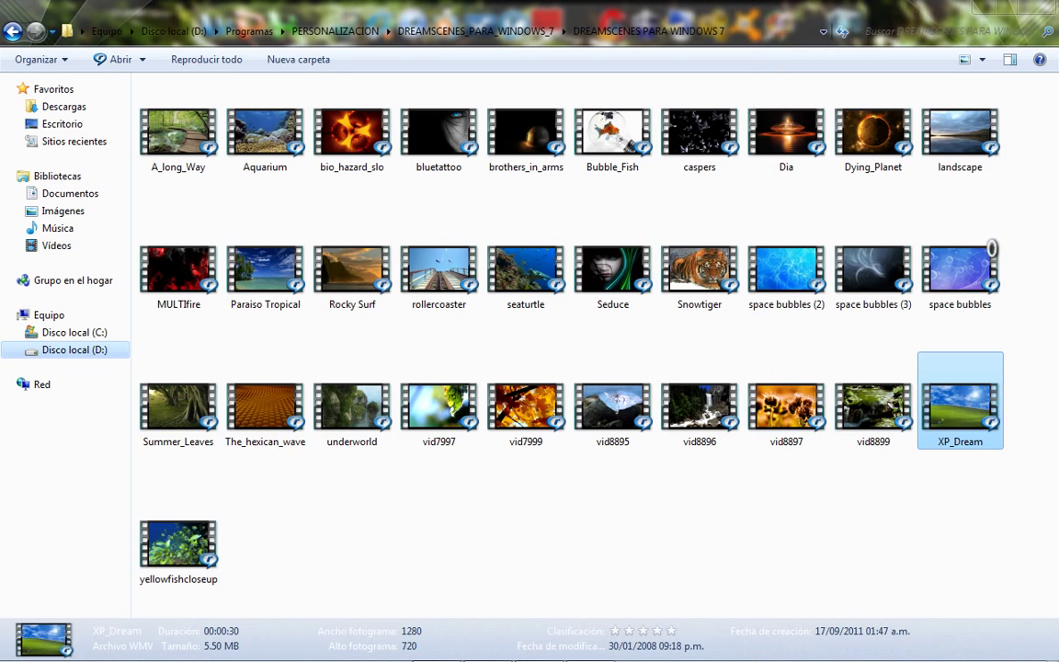
left_click(982, 17)
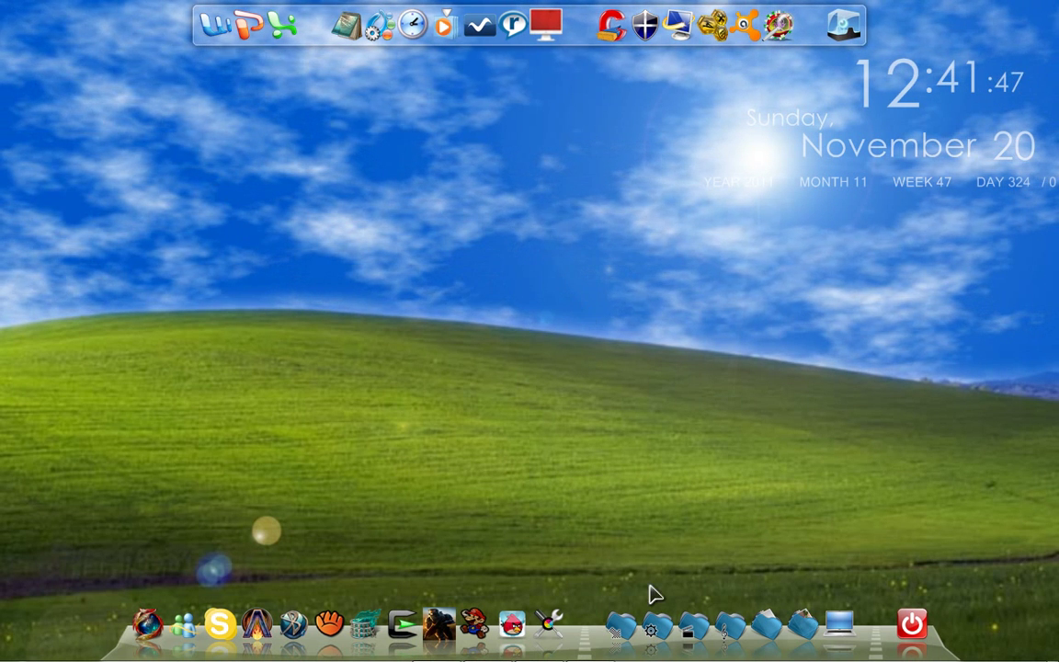
Restore the folder window, apply the vid8895 video as the desktop background and show the desktop
mouse_move(626, 652)
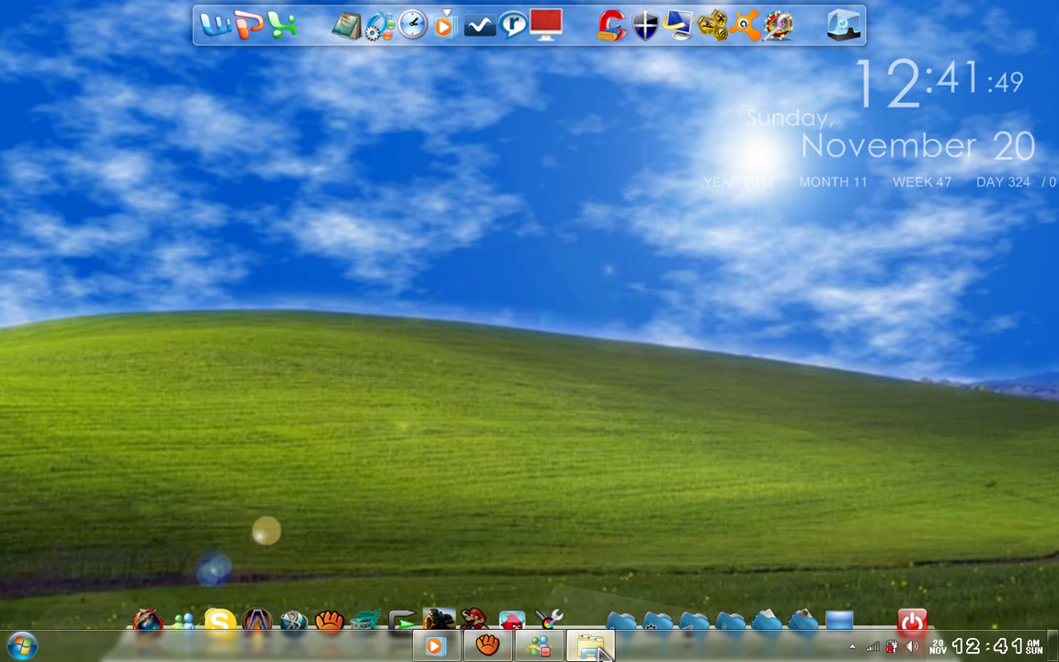
left_click(593, 649)
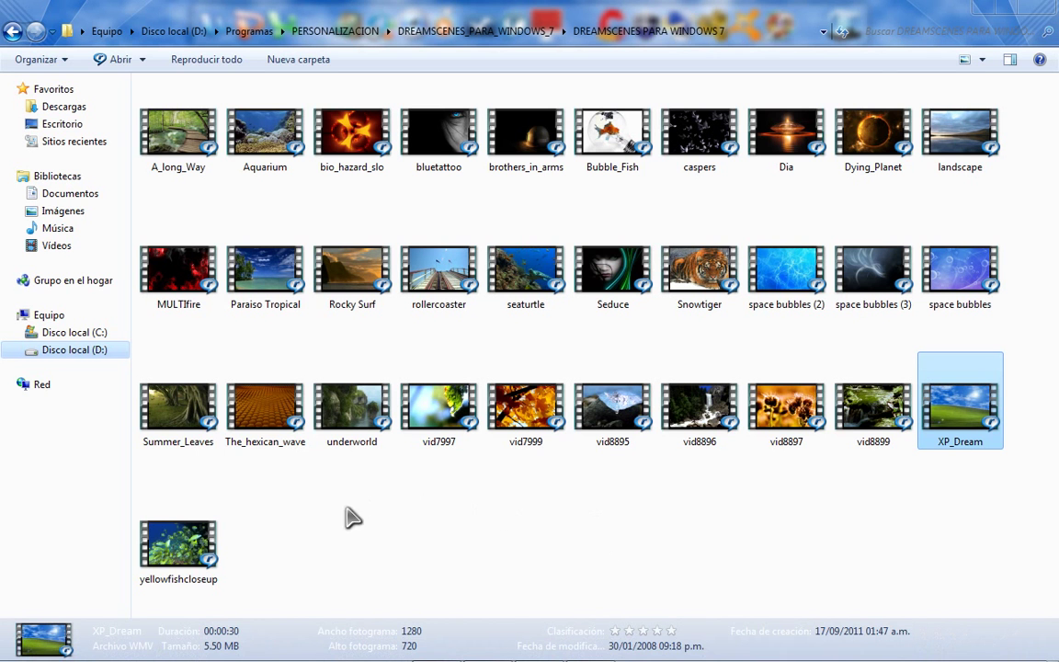
right_click(596, 440)
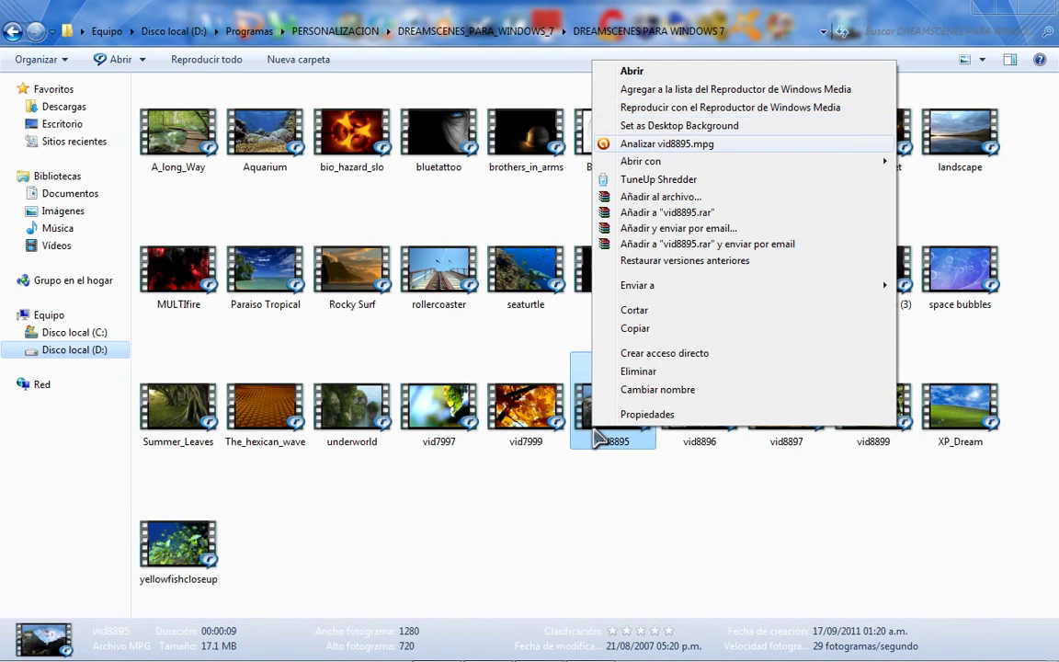
key("Return")
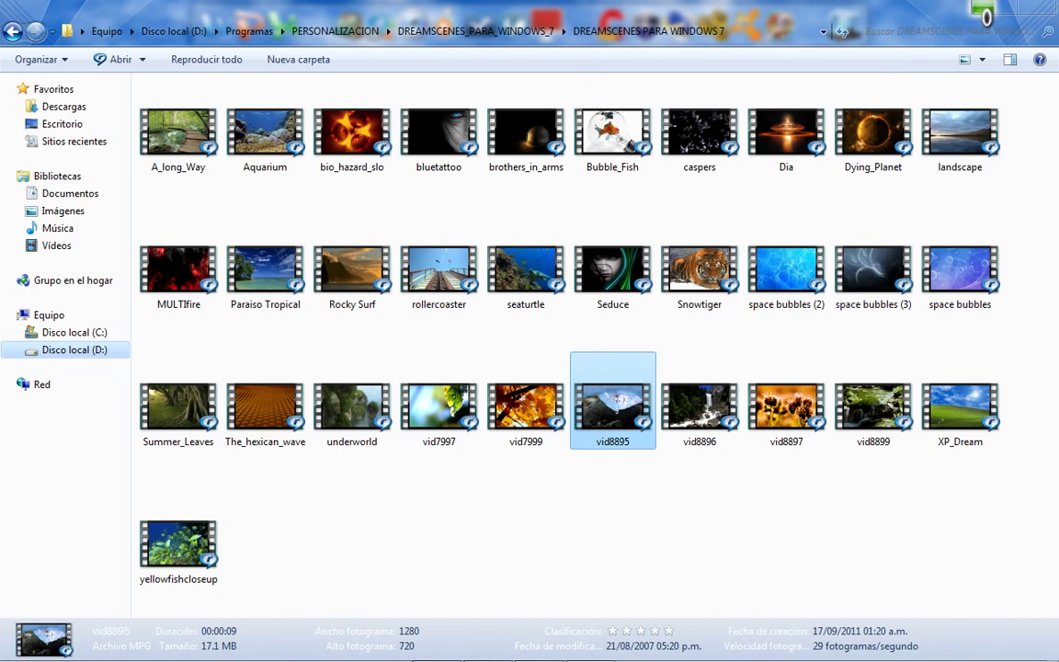
left_click(983, 10)
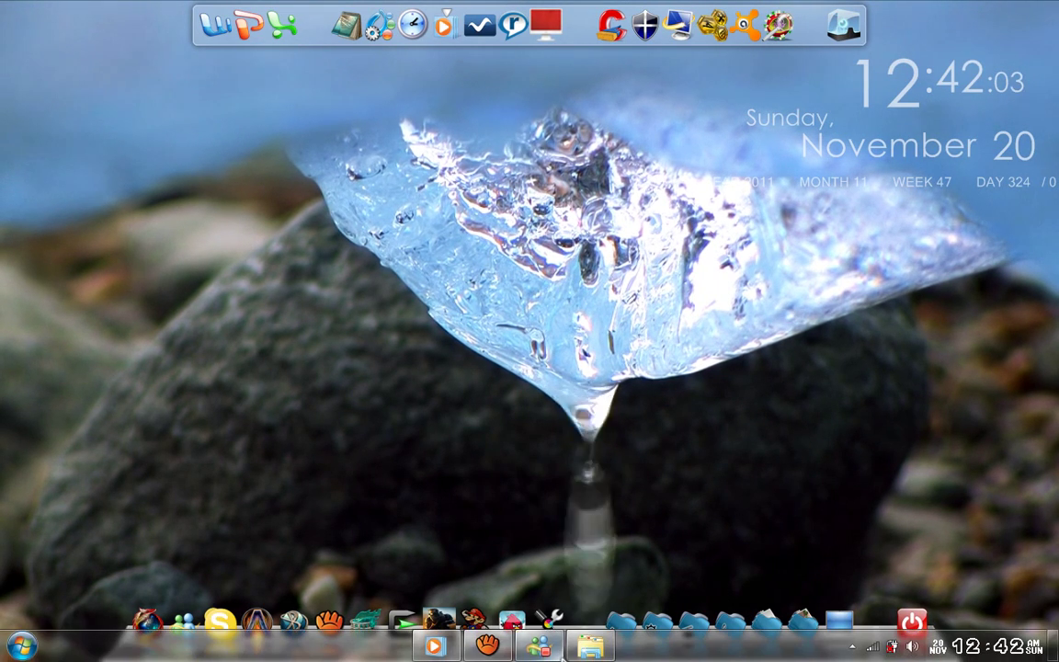
Bring back the folder, set the underworld video as the desktop background and minimize the window to watch it
left_click(589, 651)
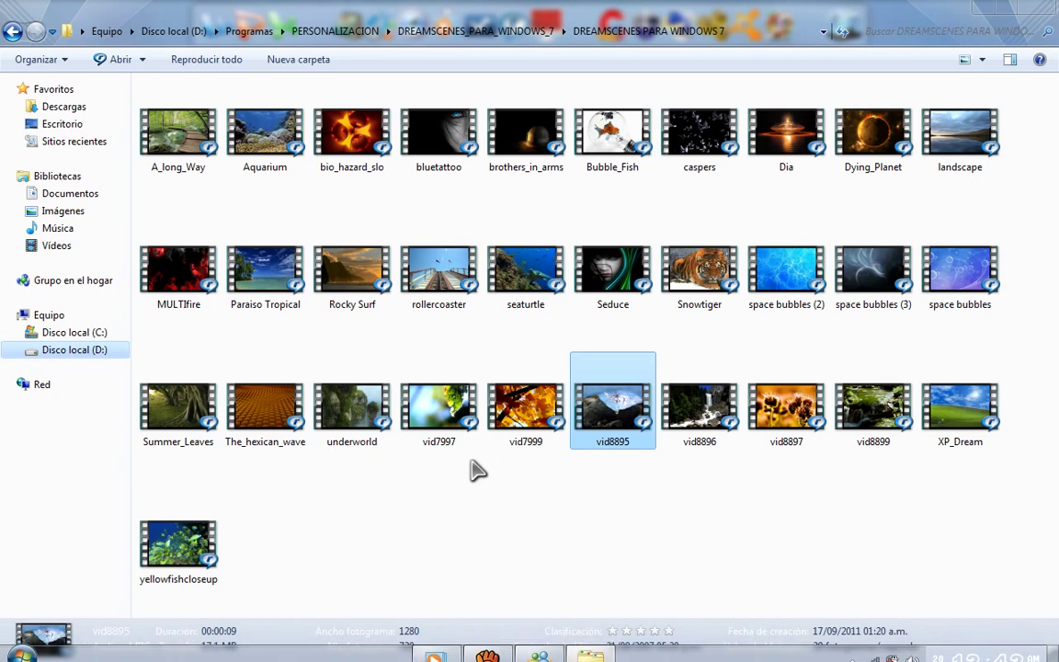
left_click(352, 430)
right_click(353, 430)
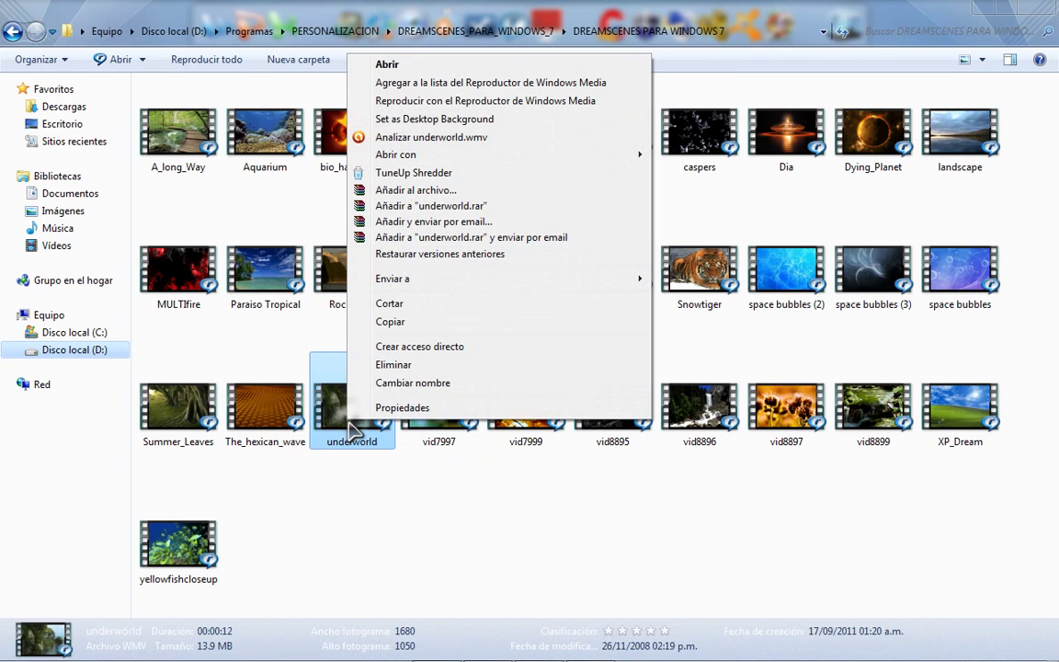
key("Return")
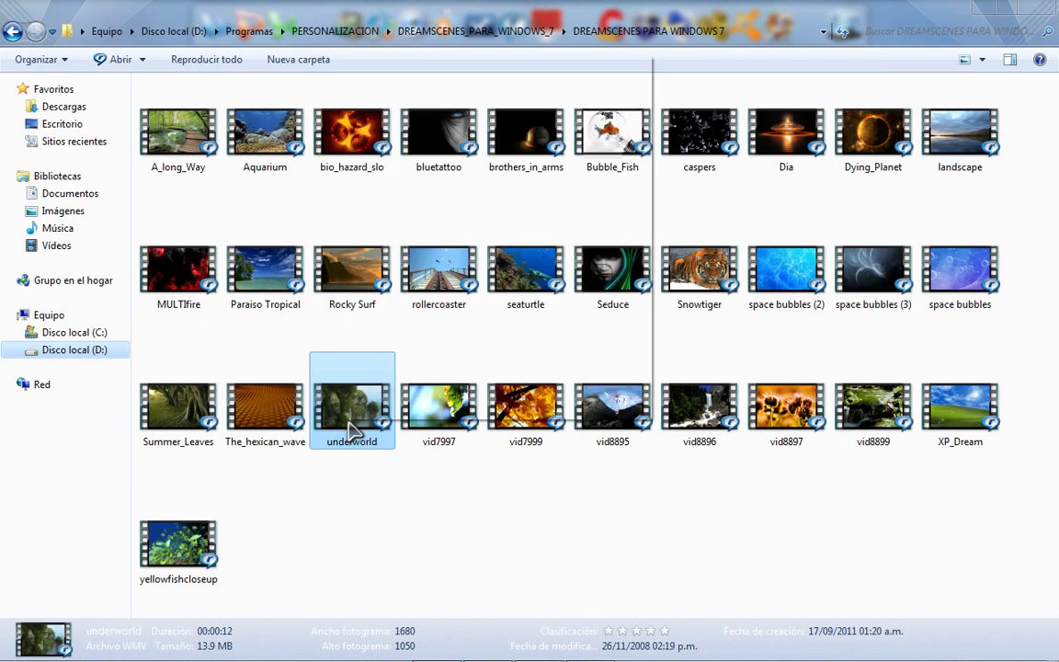
left_click(998, 7)
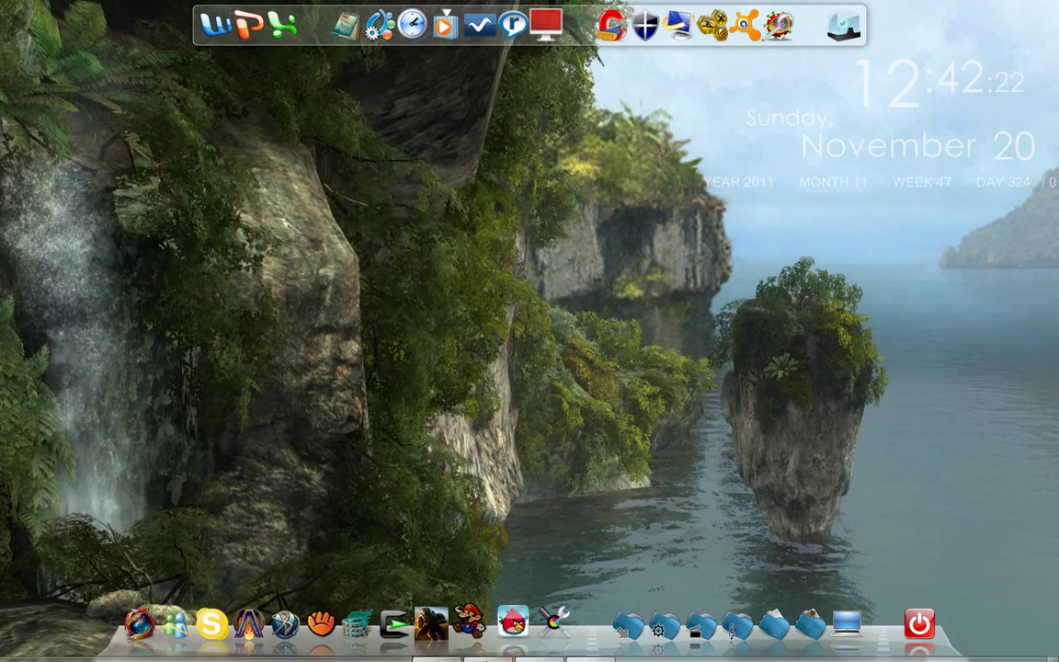
Restore the folder, set The_hexican_wave video as the desktop background and show the bare desktop
left_click(615, 650)
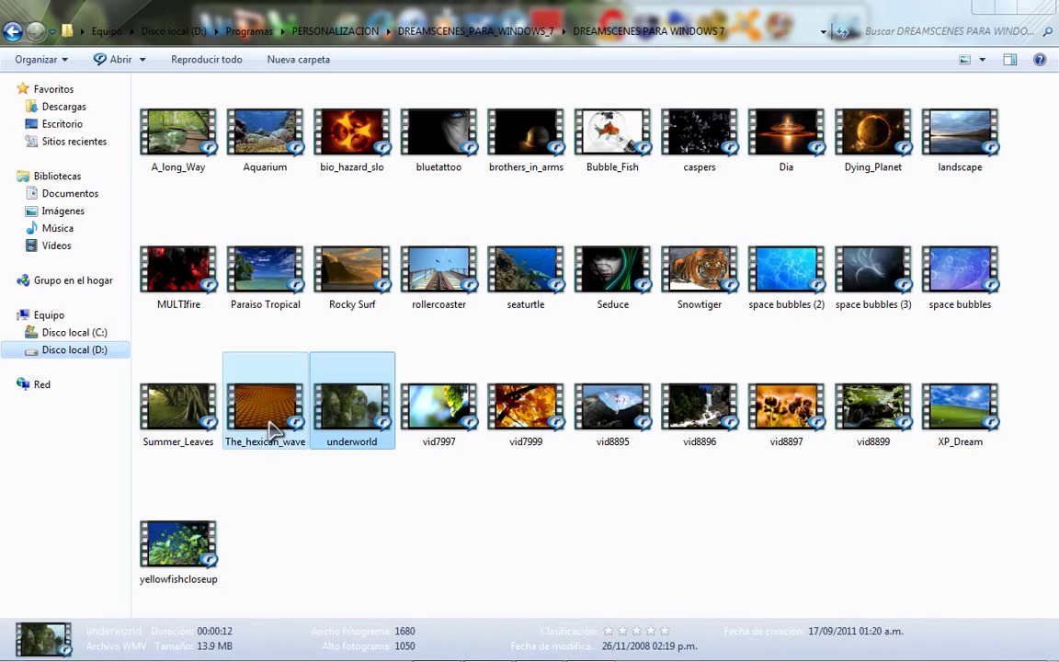
right_click(241, 440)
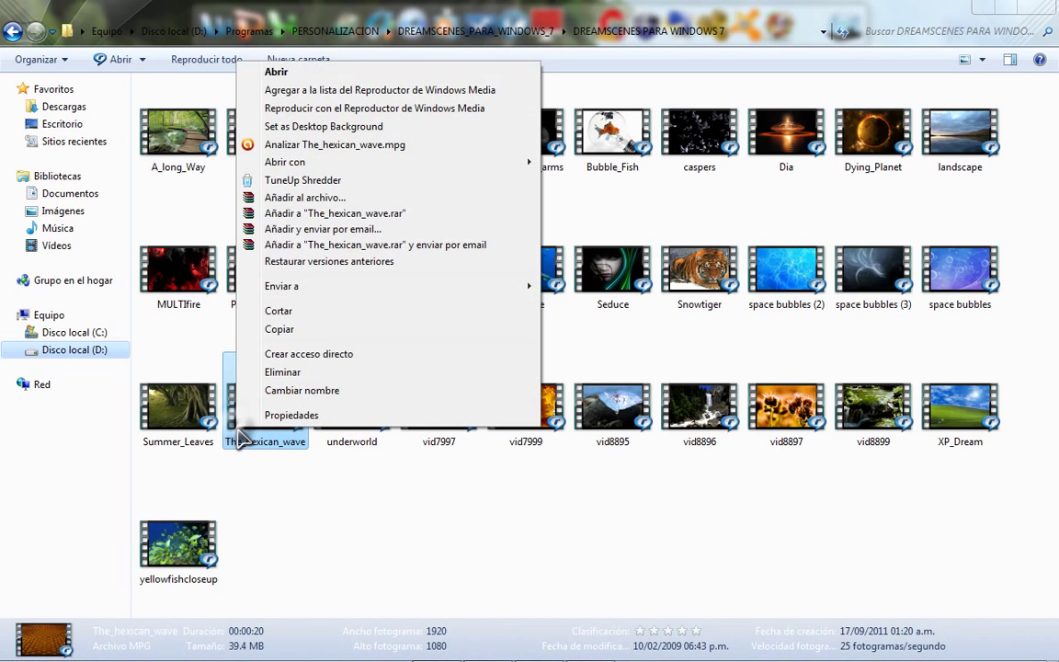
key("Return")
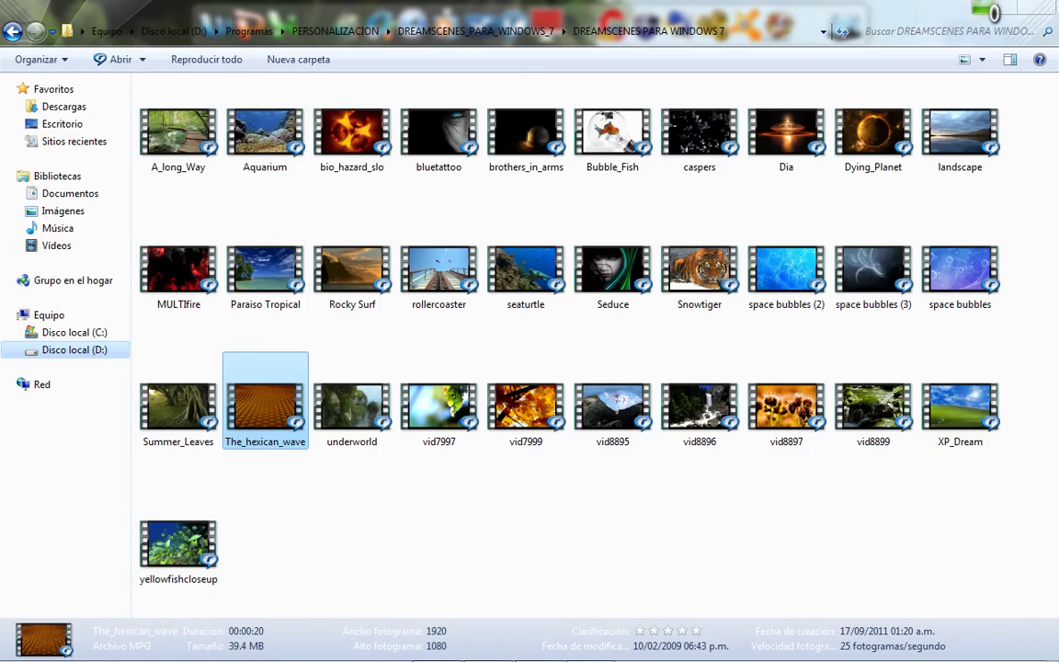
left_click(994, 13)
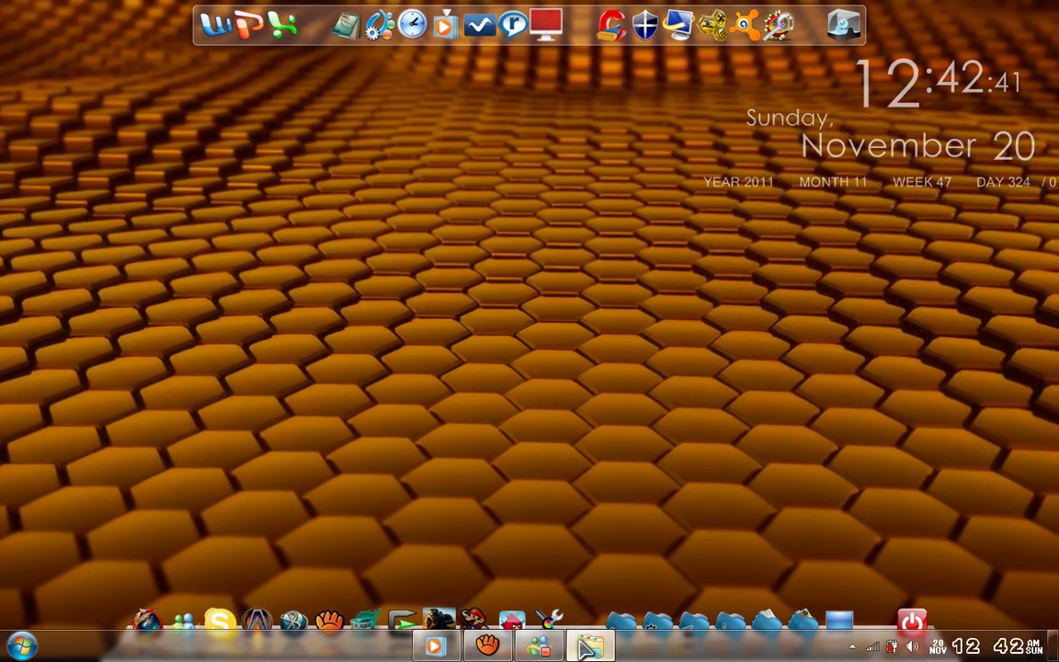
Reopen the folder, set the yellowfishcloseup video as the desktop background and minimize the window to view it
left_click(589, 646)
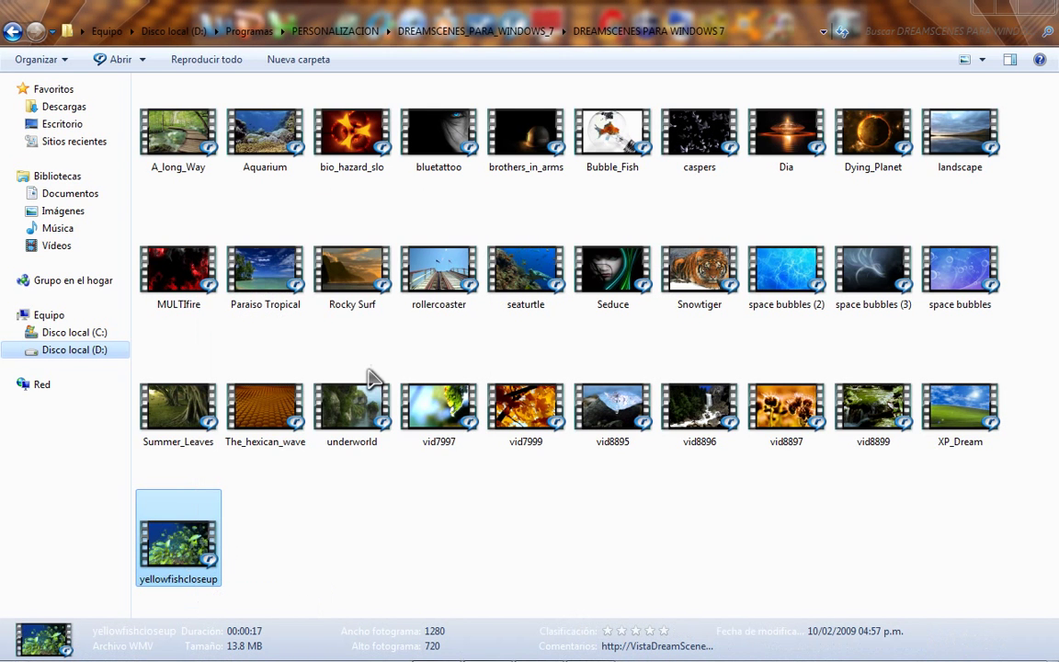
left_click(982, 13)
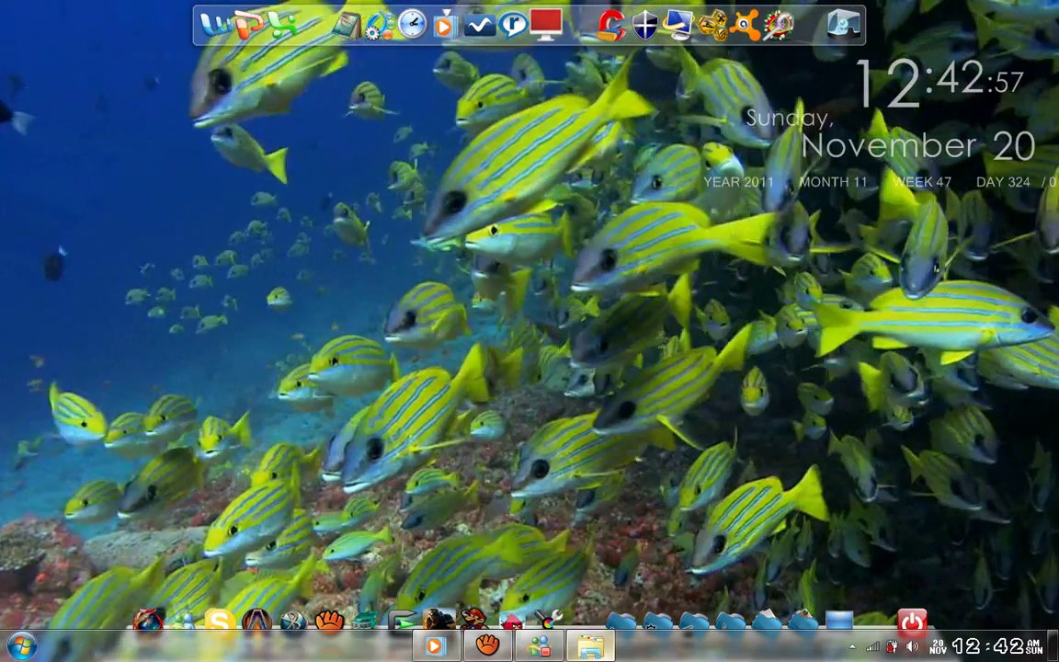
mouse_move(590, 647)
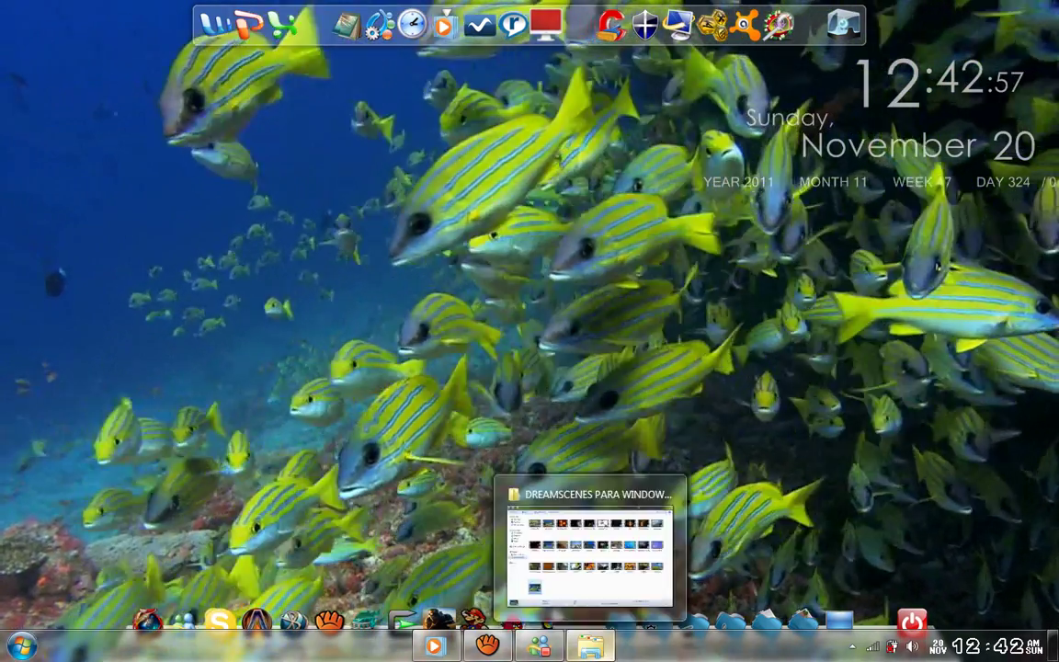